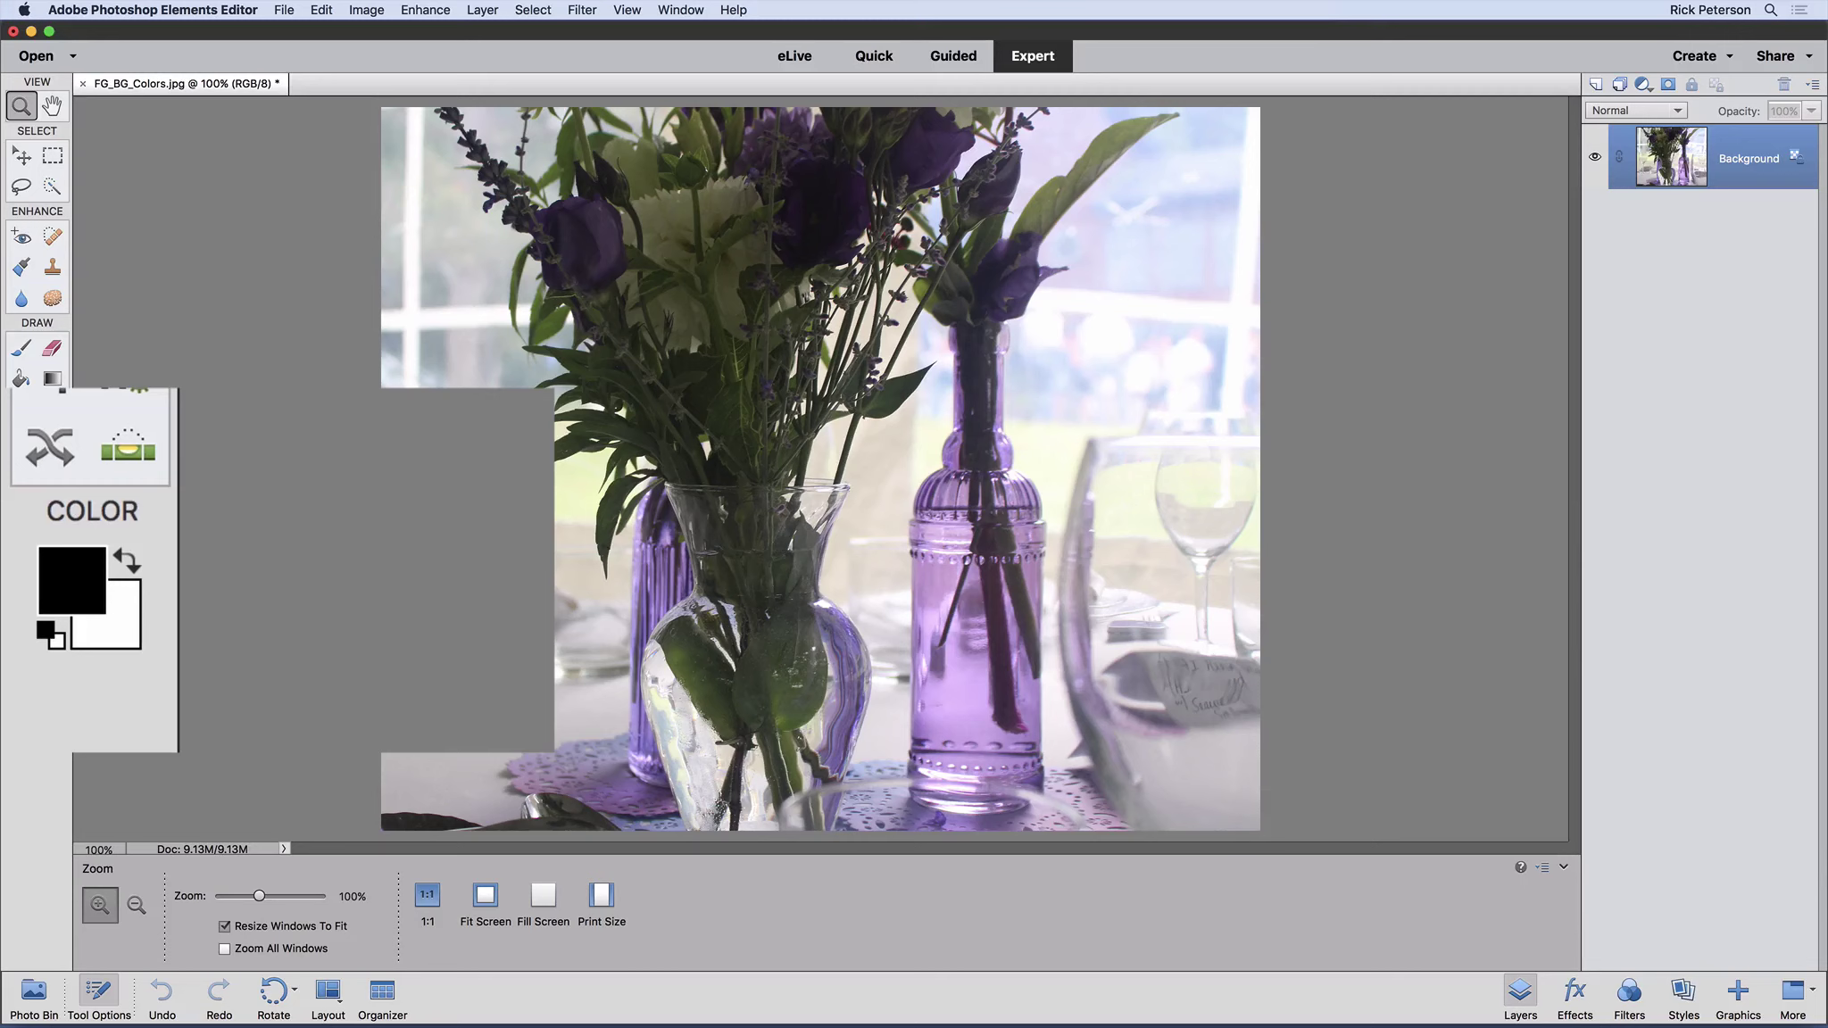
# Swap the foreground and background colors several times, restoring the default black foreground and white background.
pyautogui.click(125, 557)
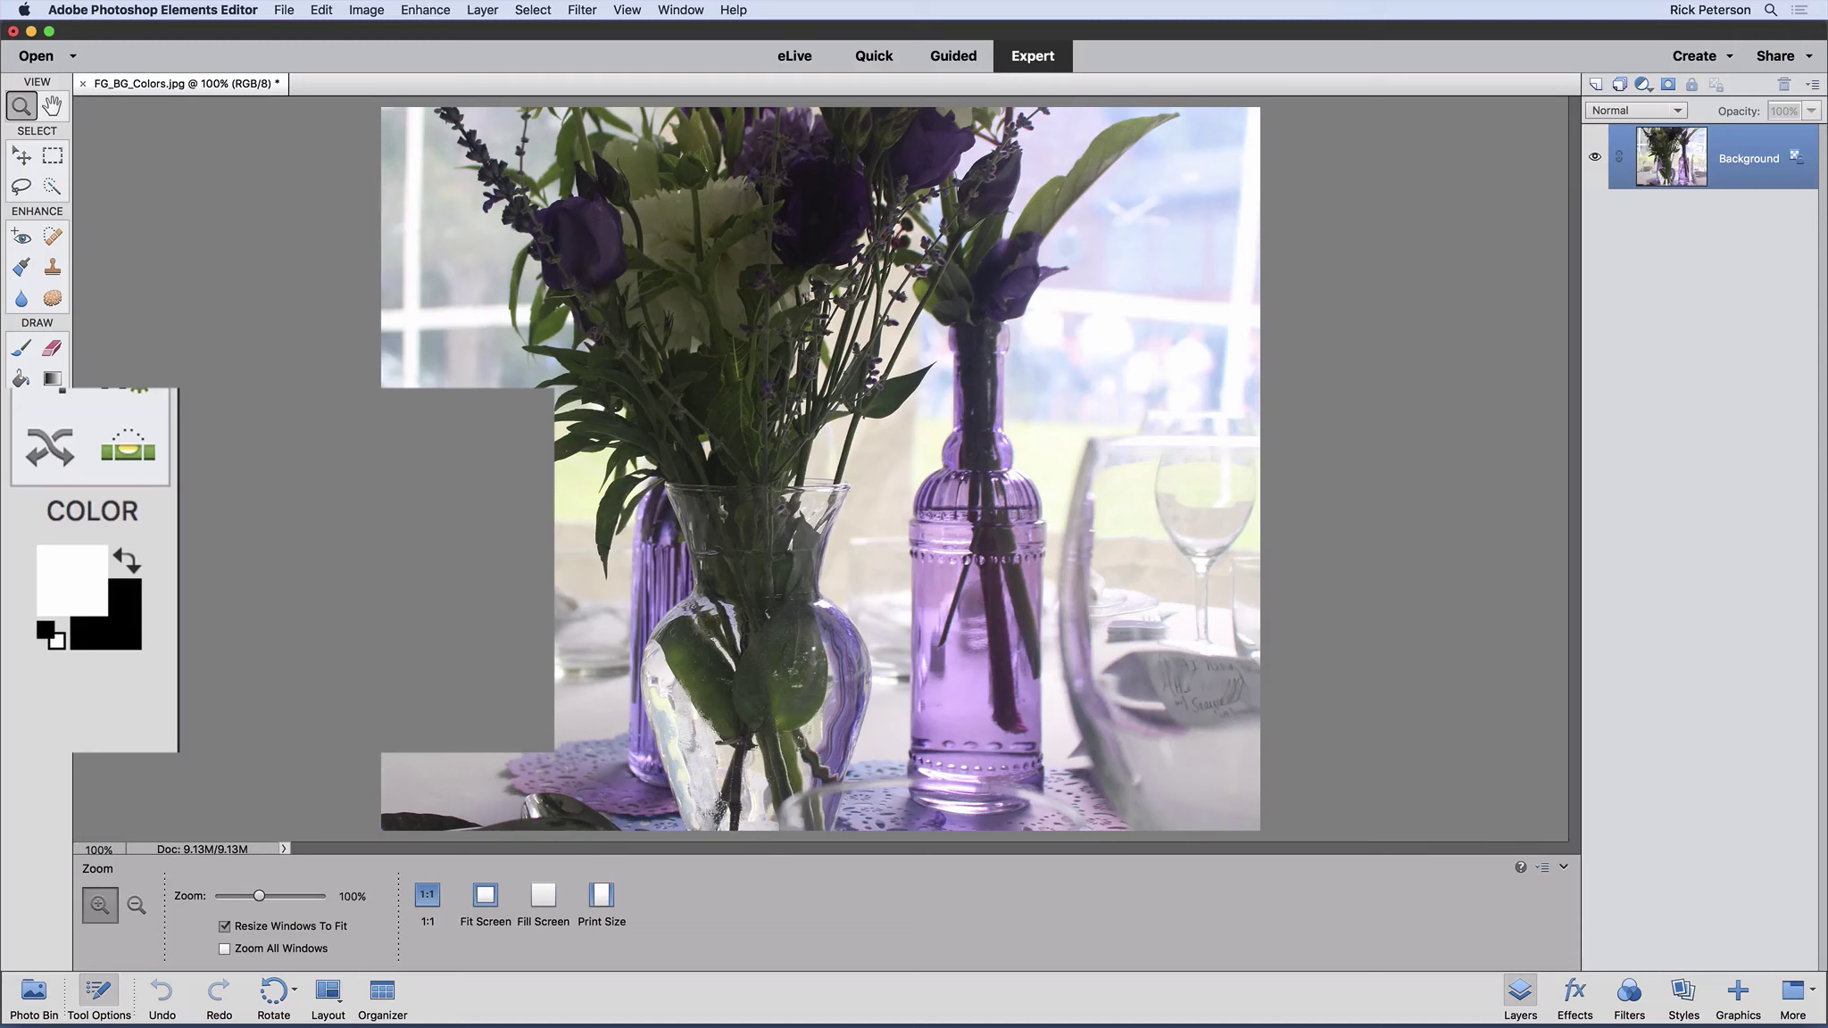
pyautogui.click(41, 634)
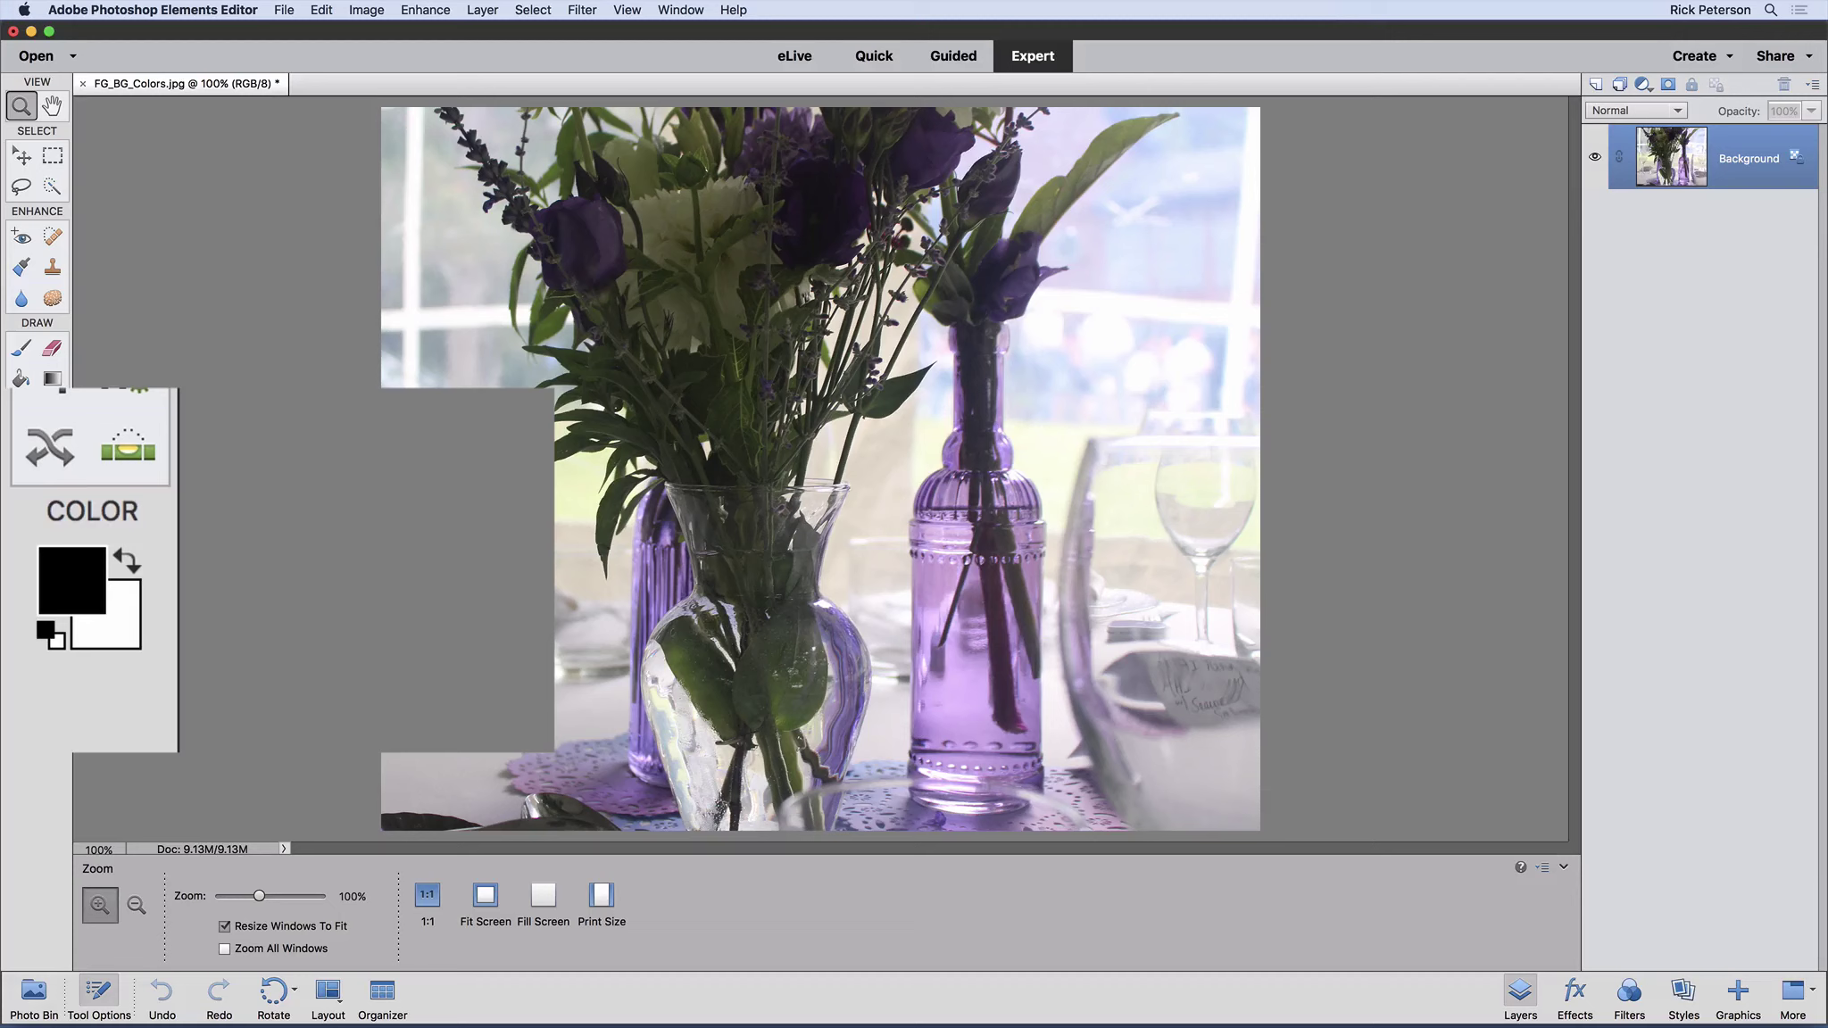
pyautogui.press('x')
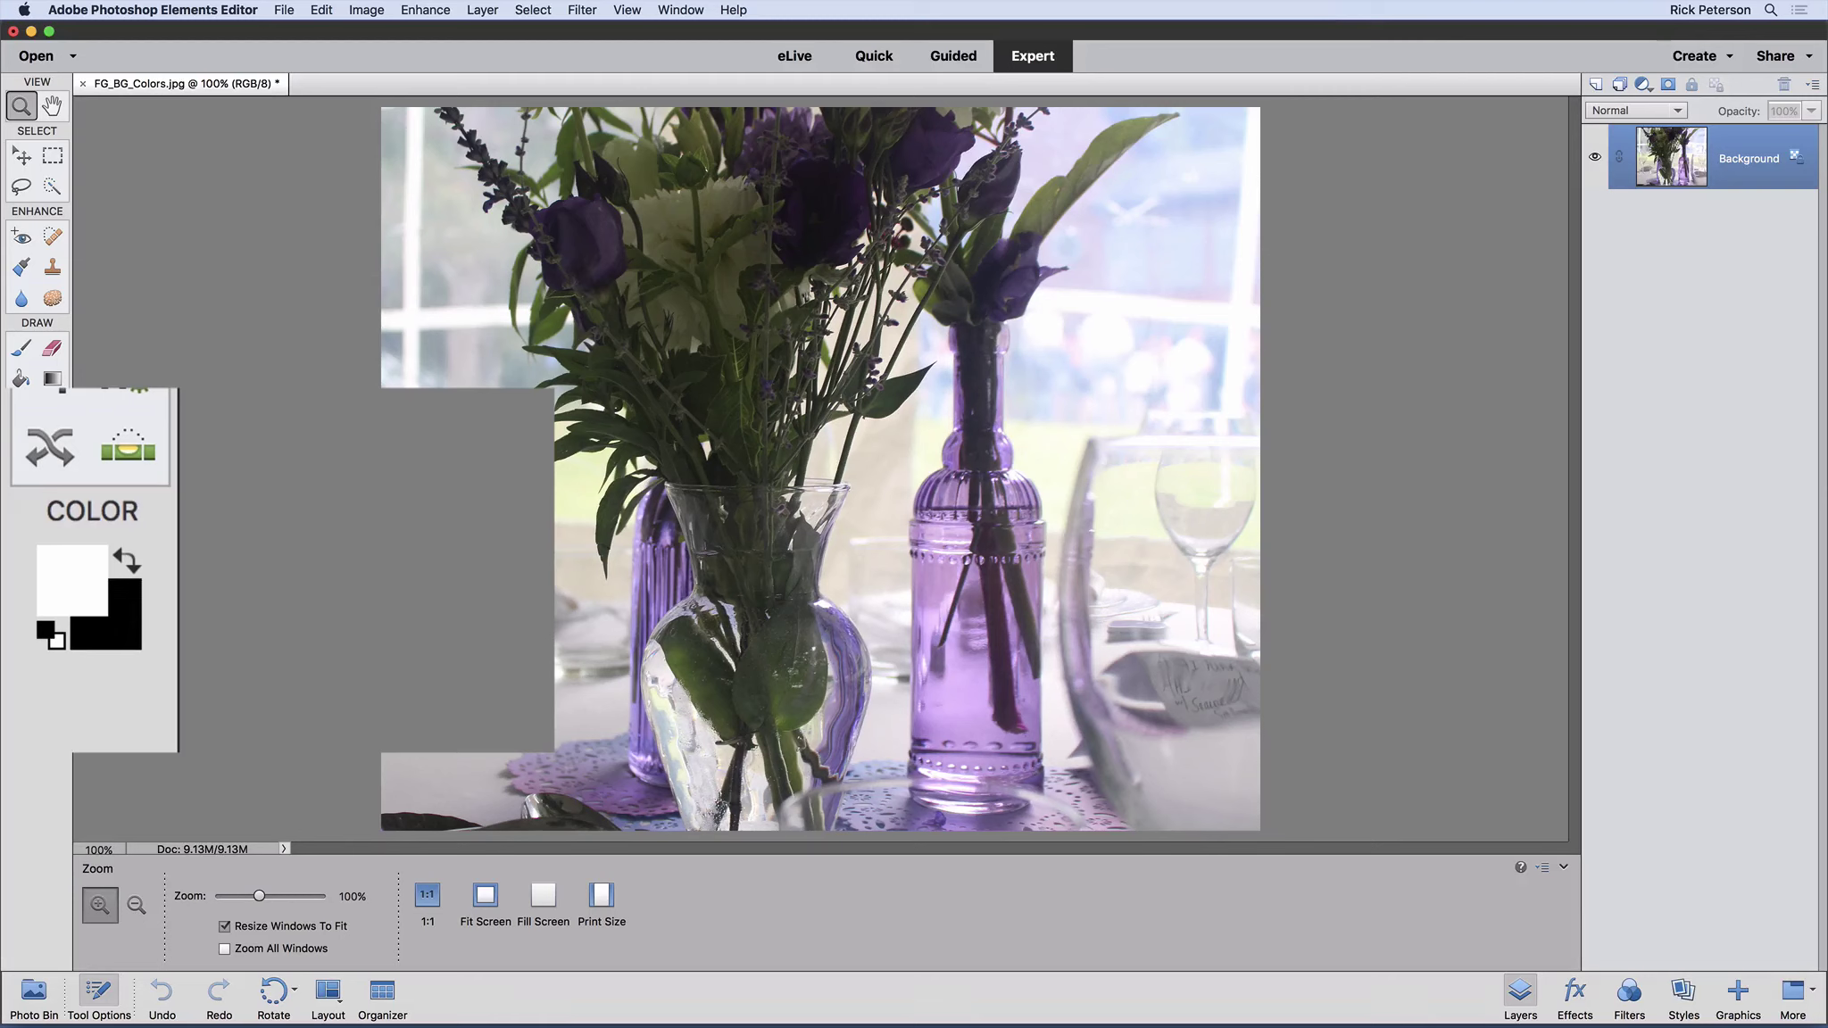
pyautogui.press('x')
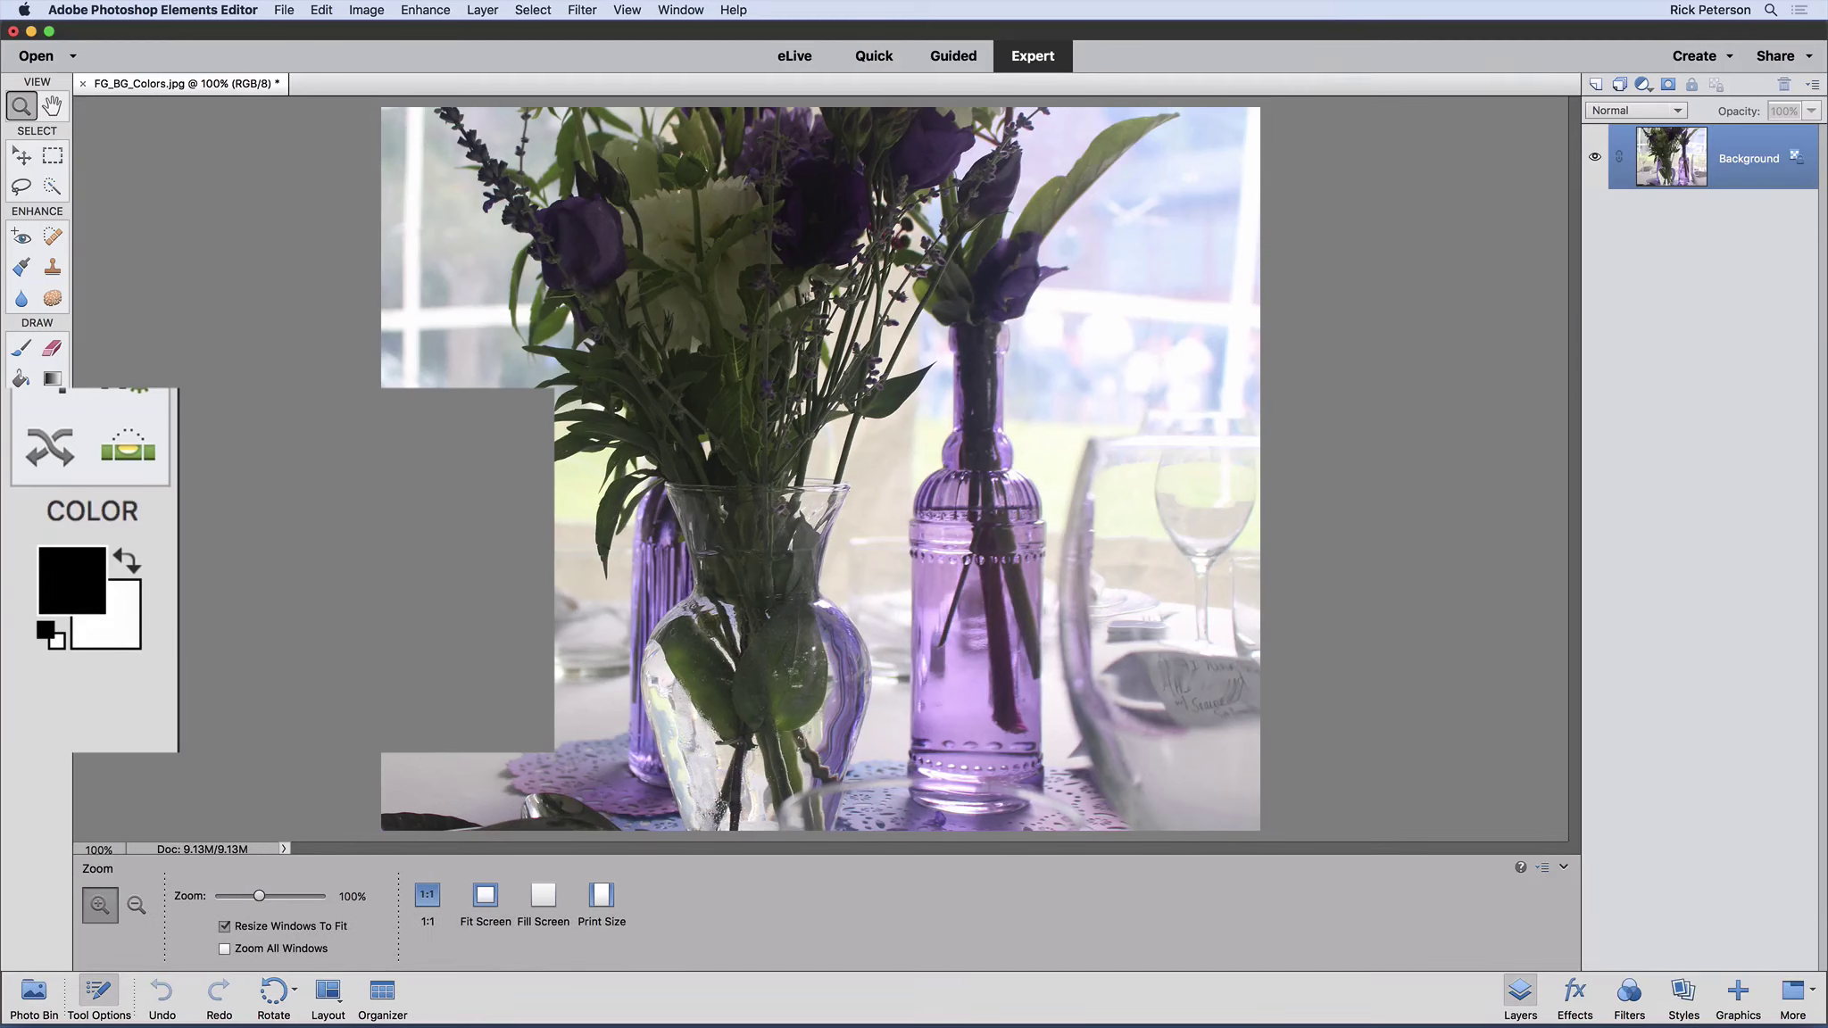
pyautogui.press('x')
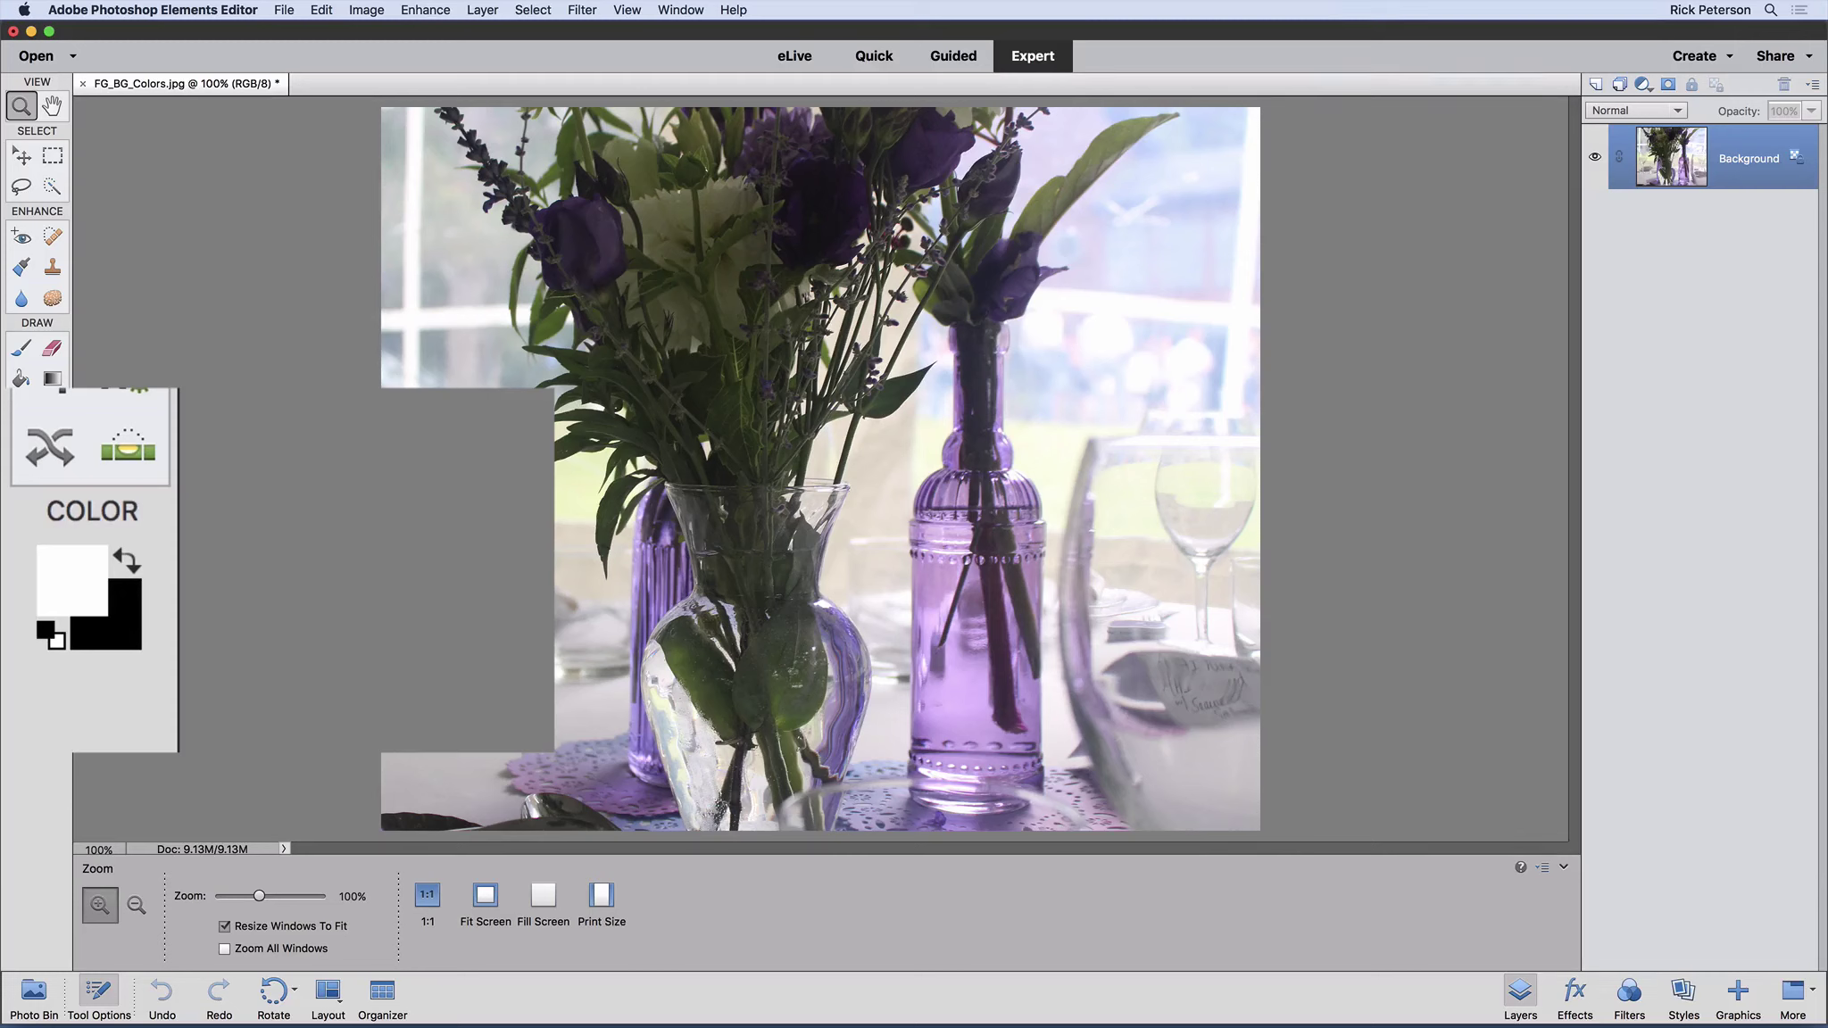
pyautogui.press('d')
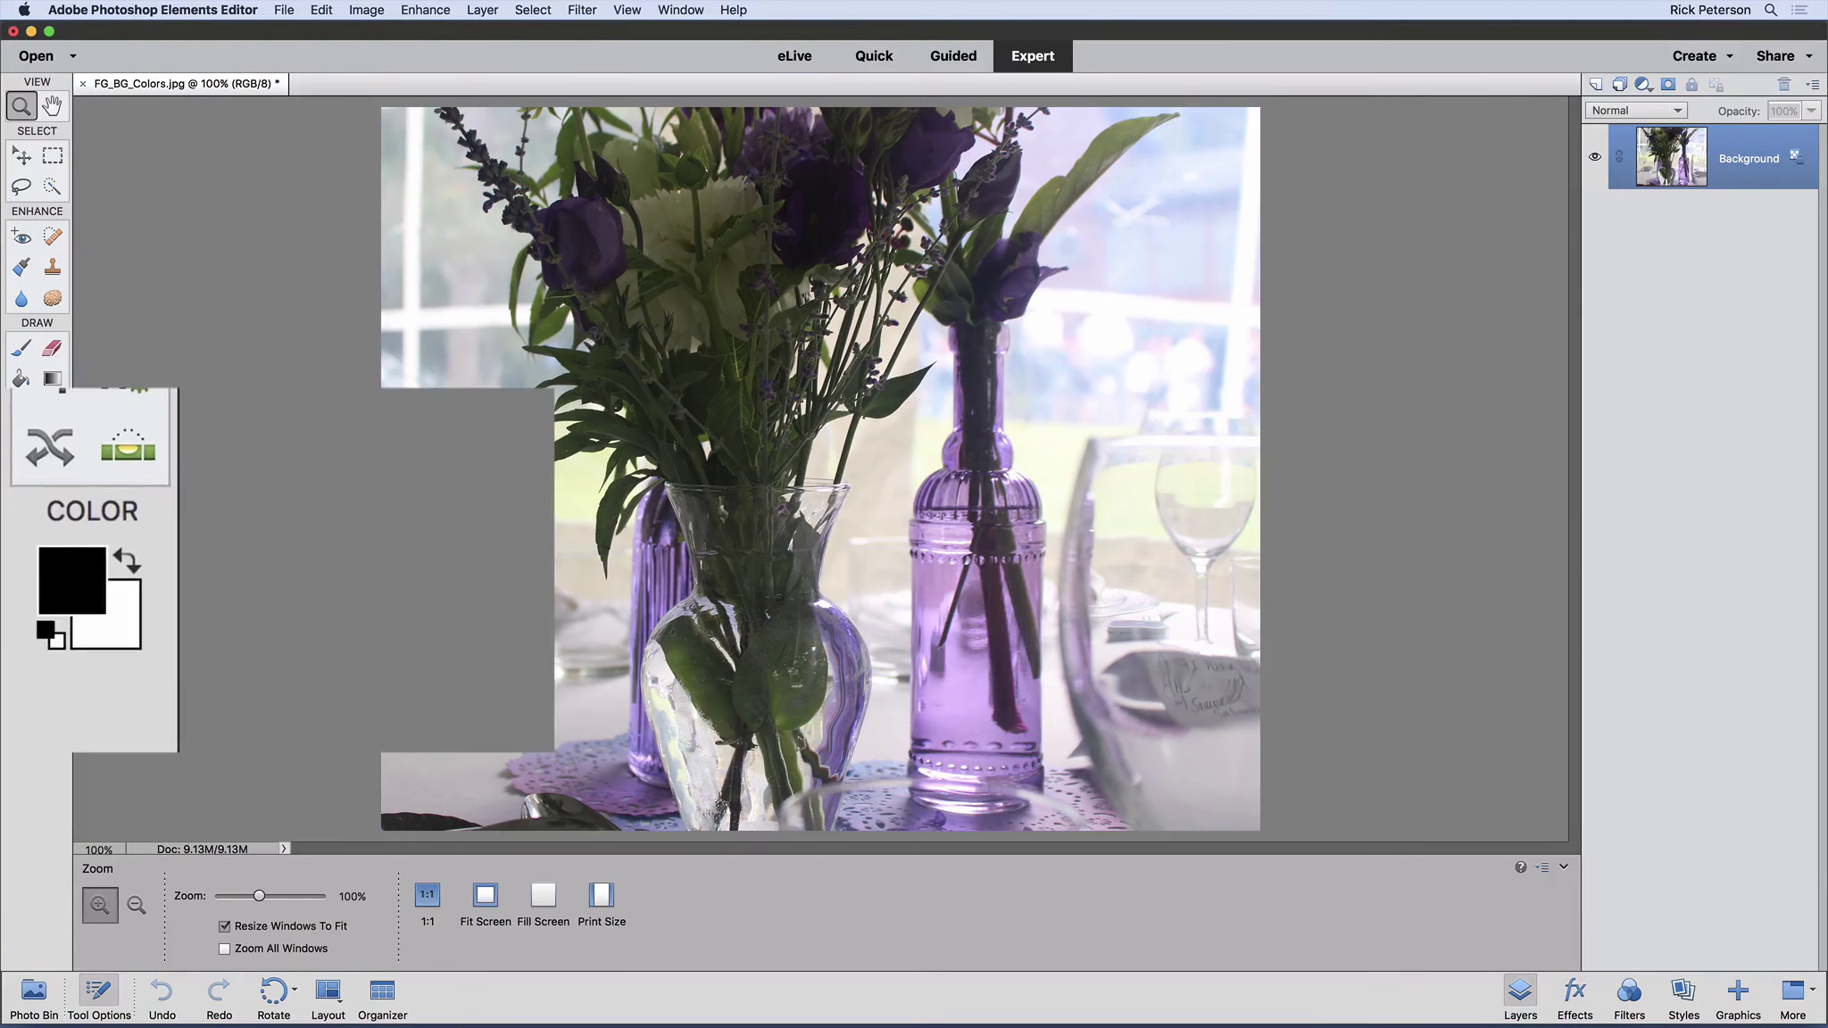
# Set the foreground color to pure red, ff0000.
pyautogui.click(27, 573)
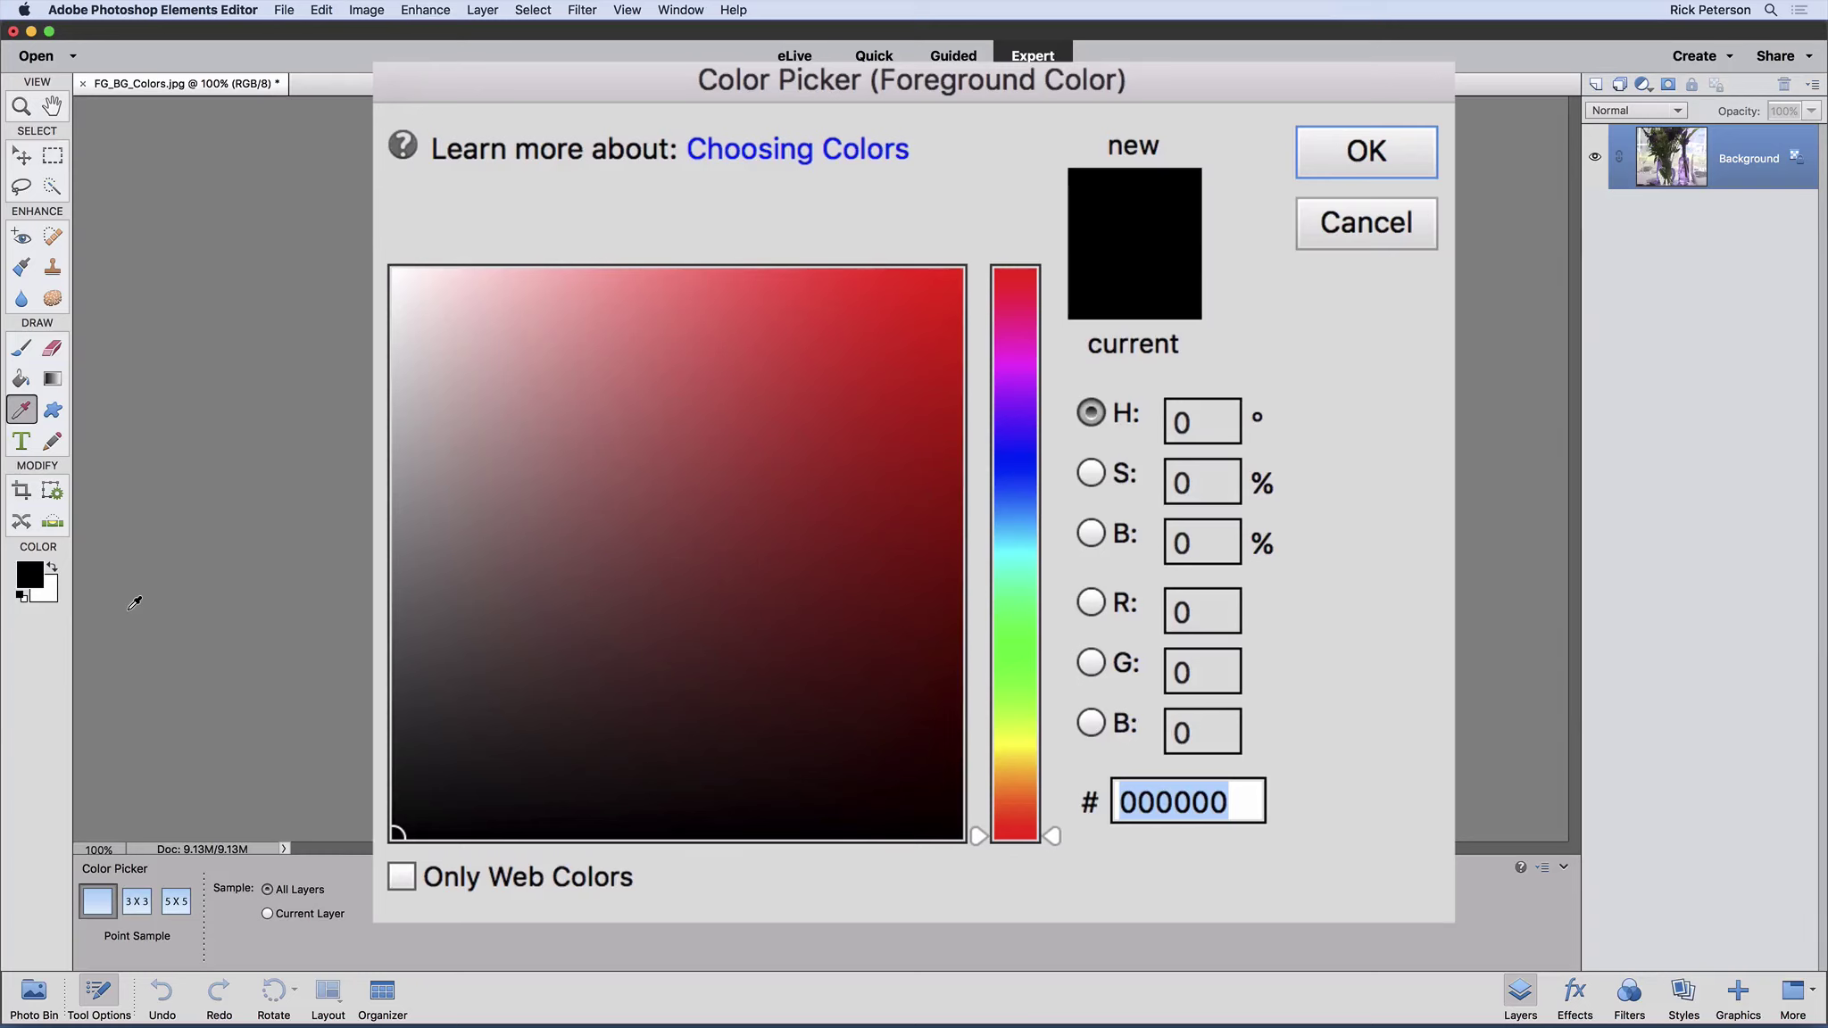
pyautogui.moveTo(928, 308); pyautogui.dragTo(979, 270)
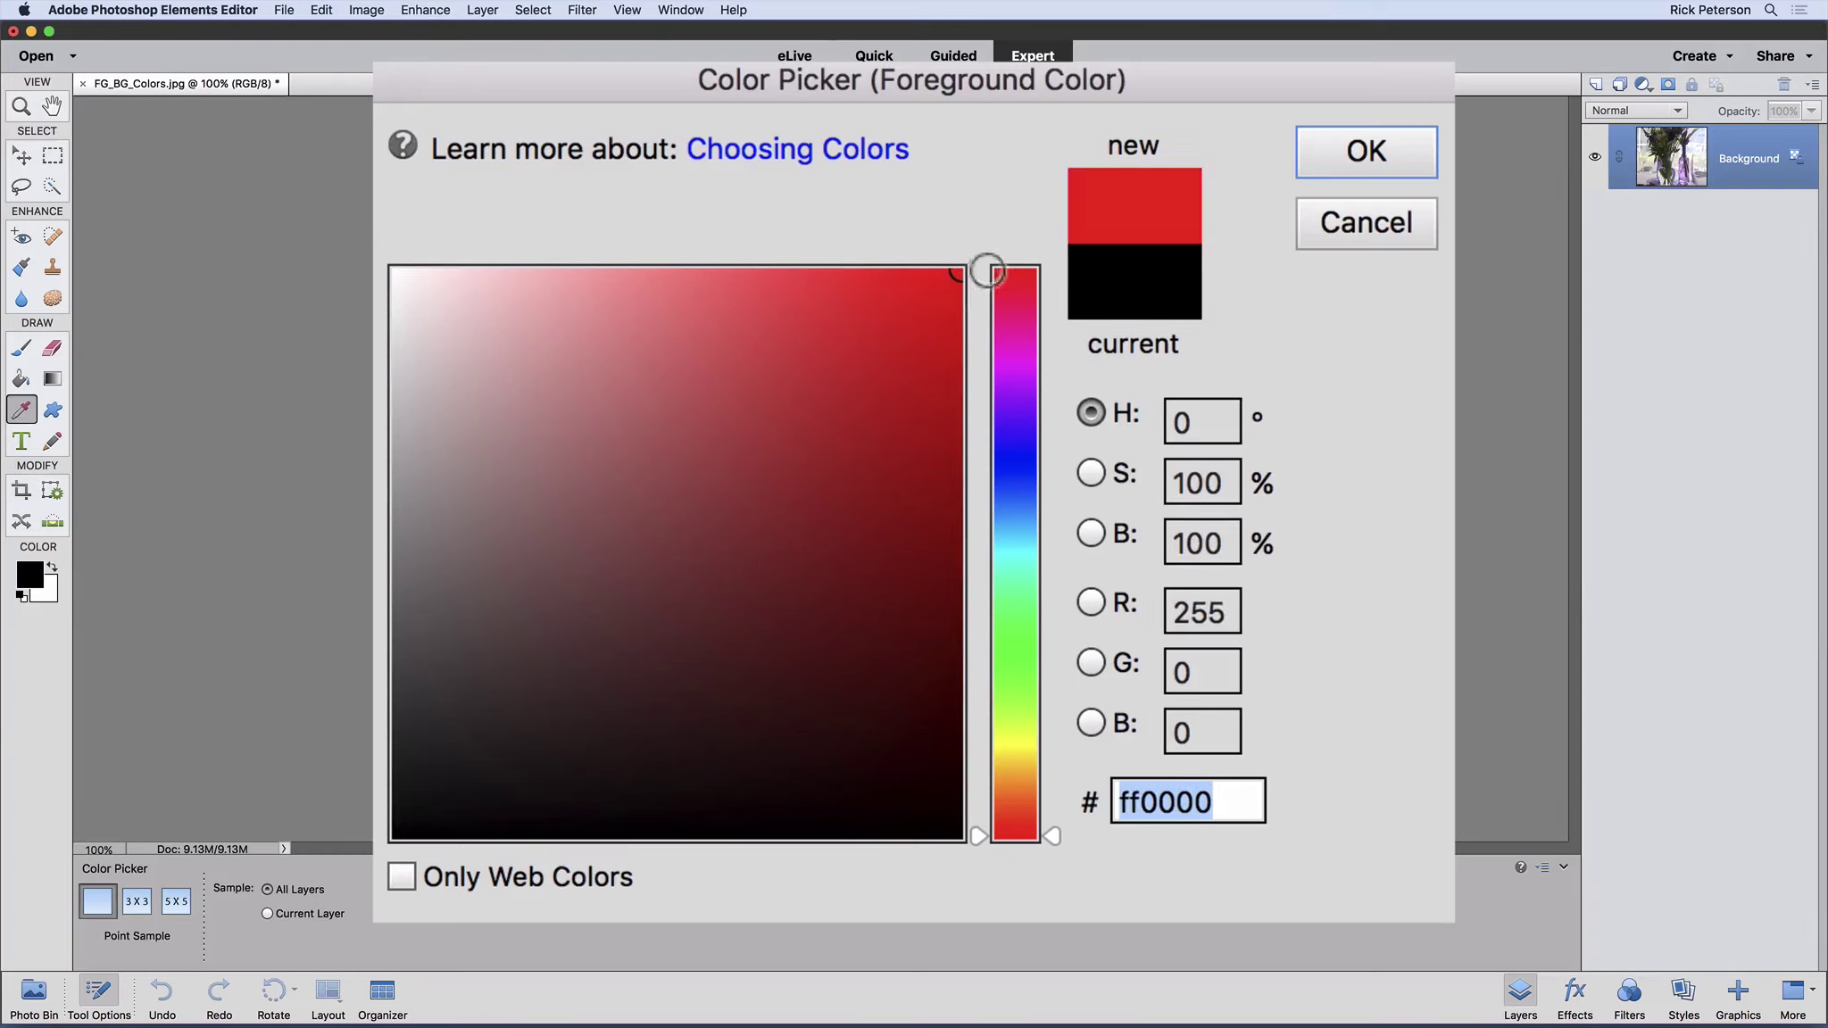
pyautogui.click(1364, 150)
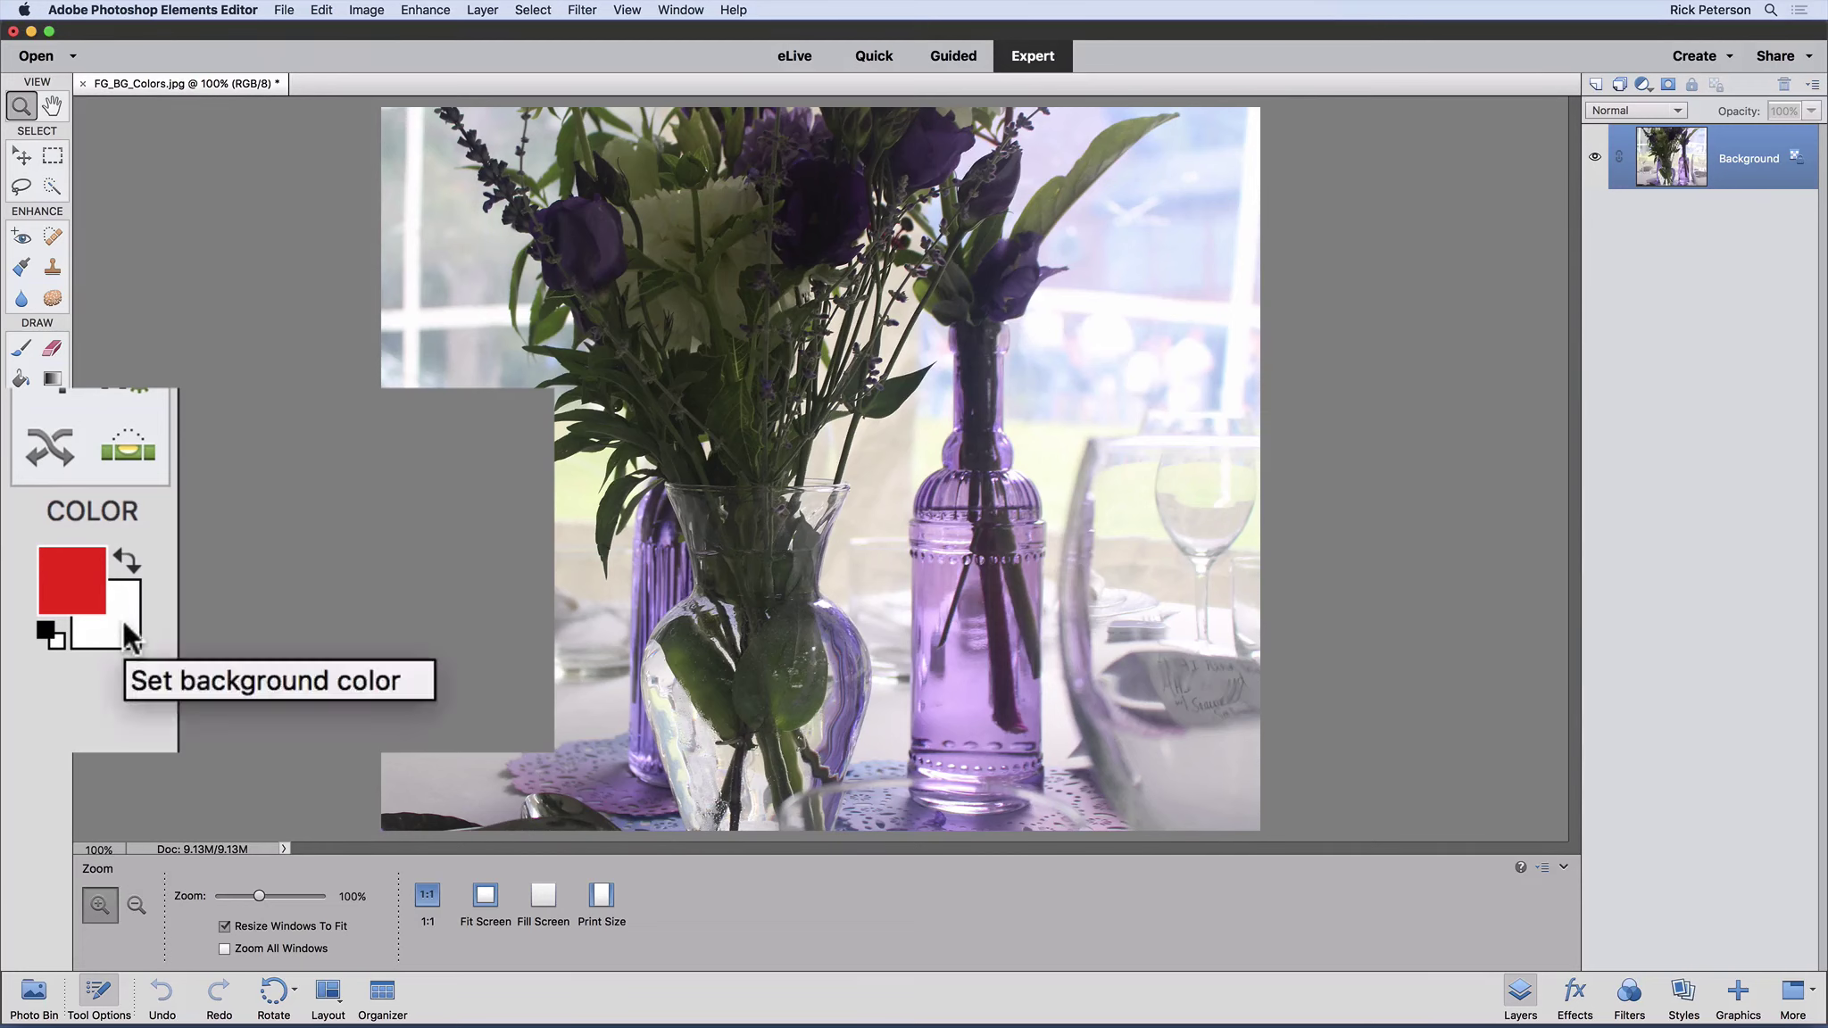
# Set the background color to a fully saturated, bright blue.
pyautogui.click(49, 591)
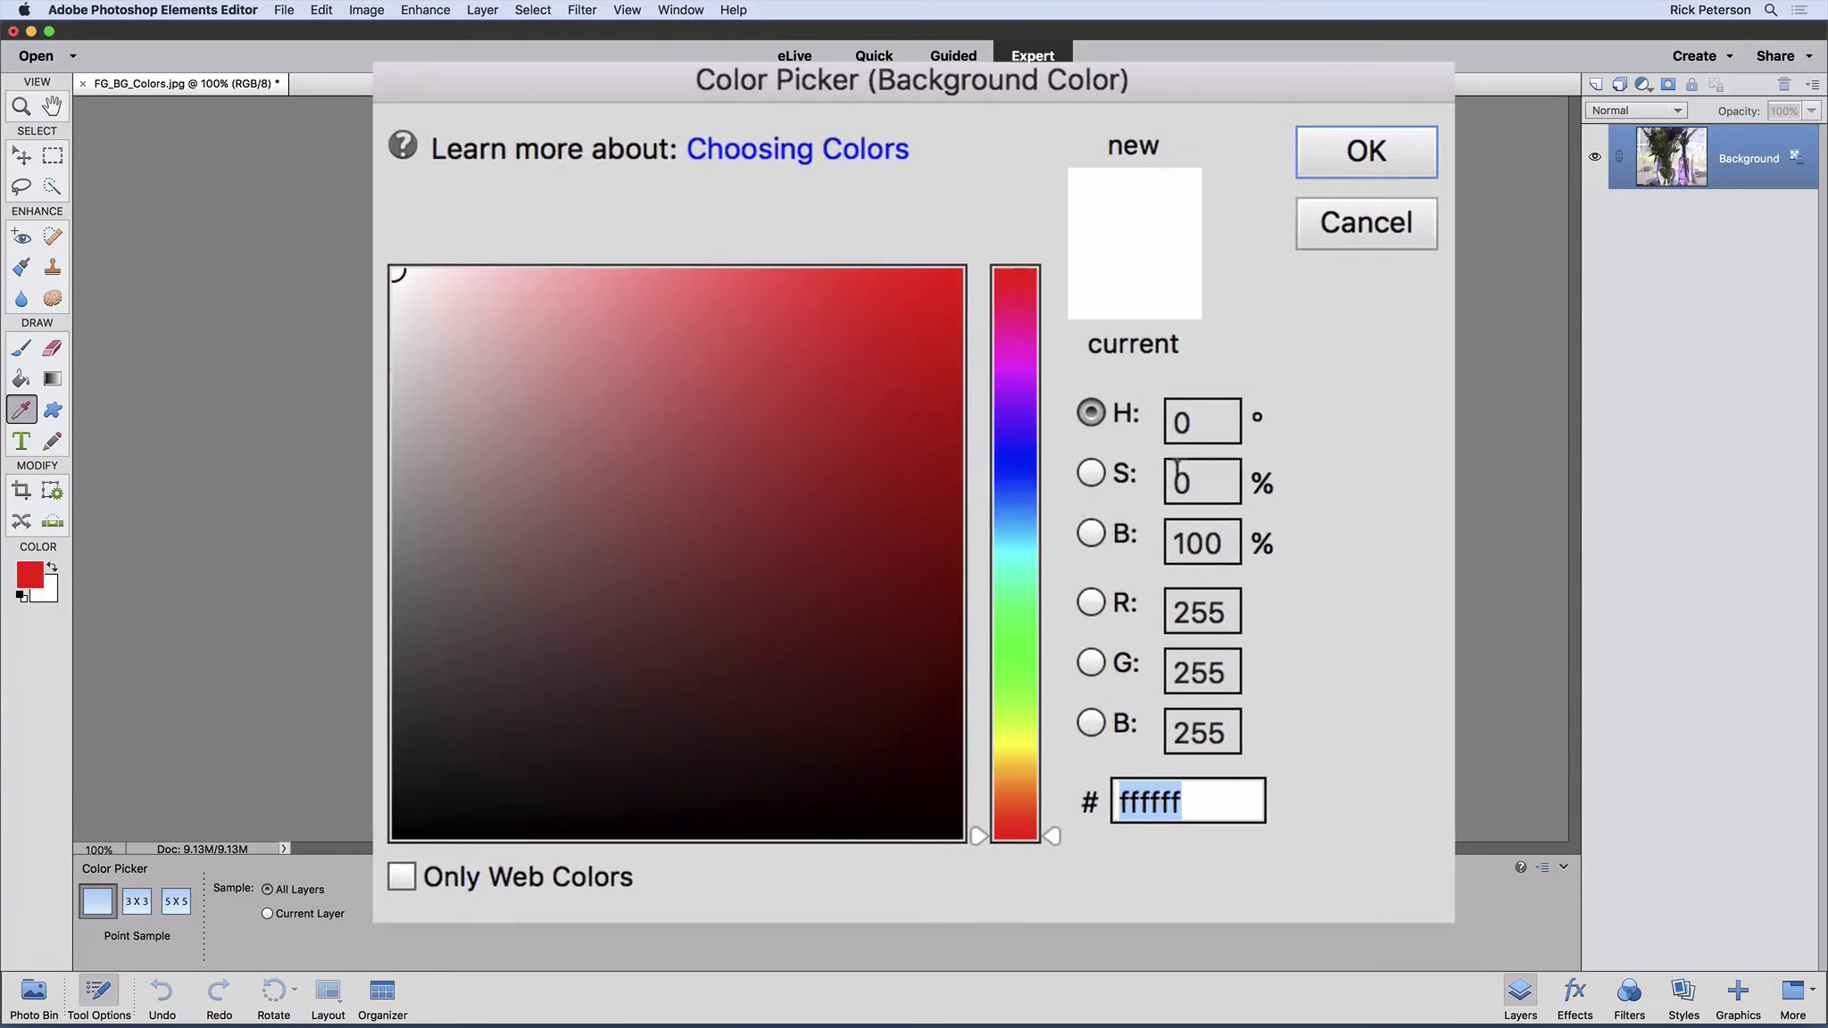
pyautogui.click(1023, 462)
pyautogui.moveTo(959, 288); pyautogui.dragTo(998, 252)
pyautogui.click(1385, 153)
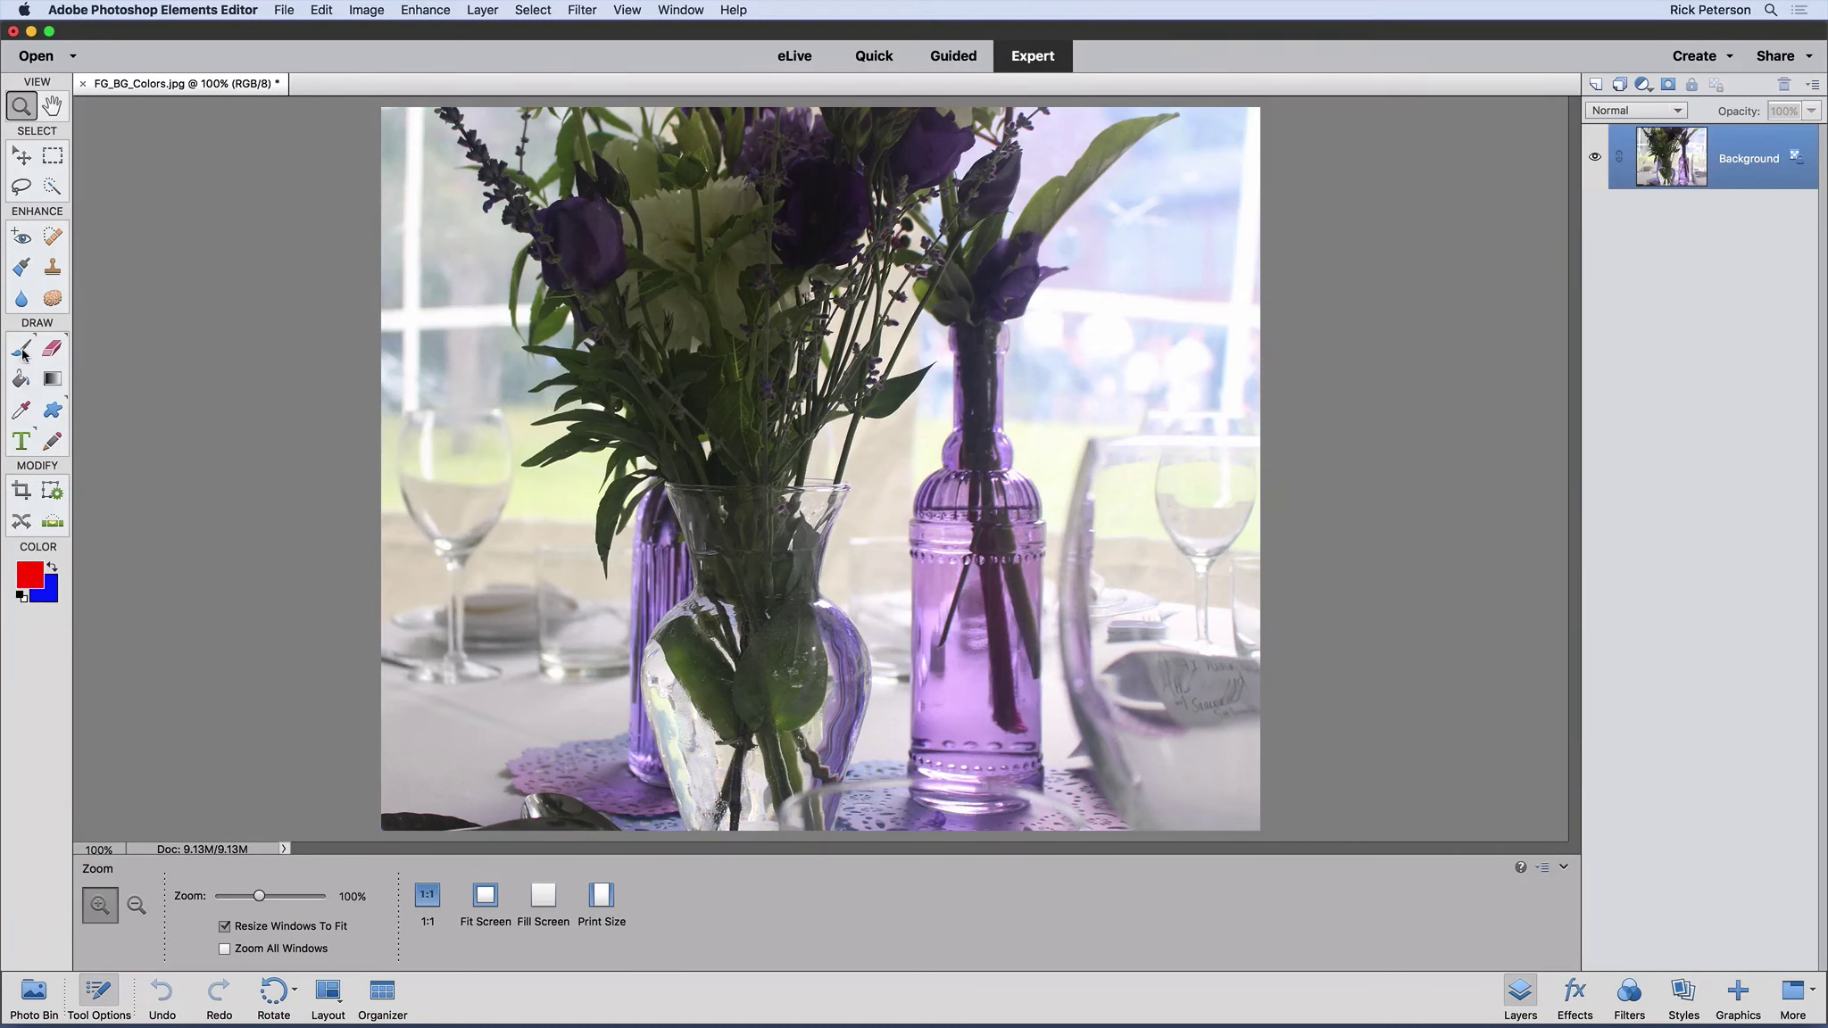
# Paint a curved red stroke down the left side of the photo with a hard default brush sized to 80 px.
pyautogui.click(55, 304)
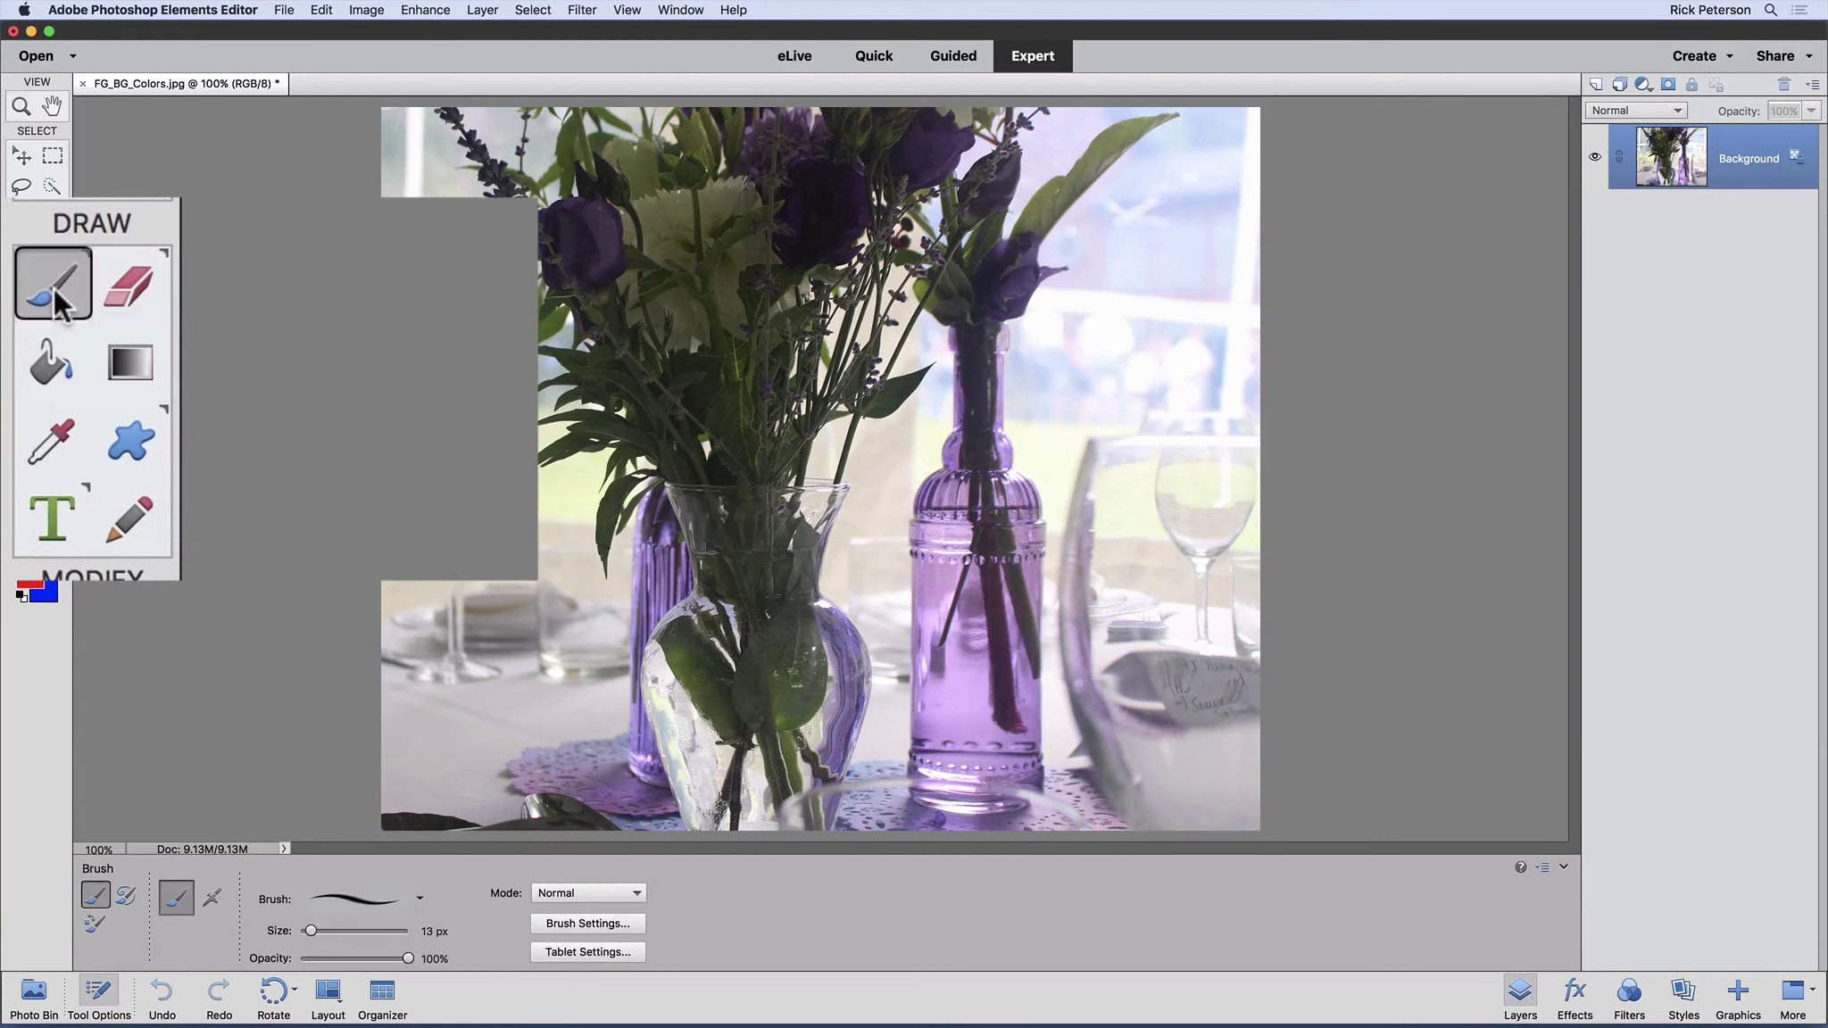
pyautogui.click(419, 899)
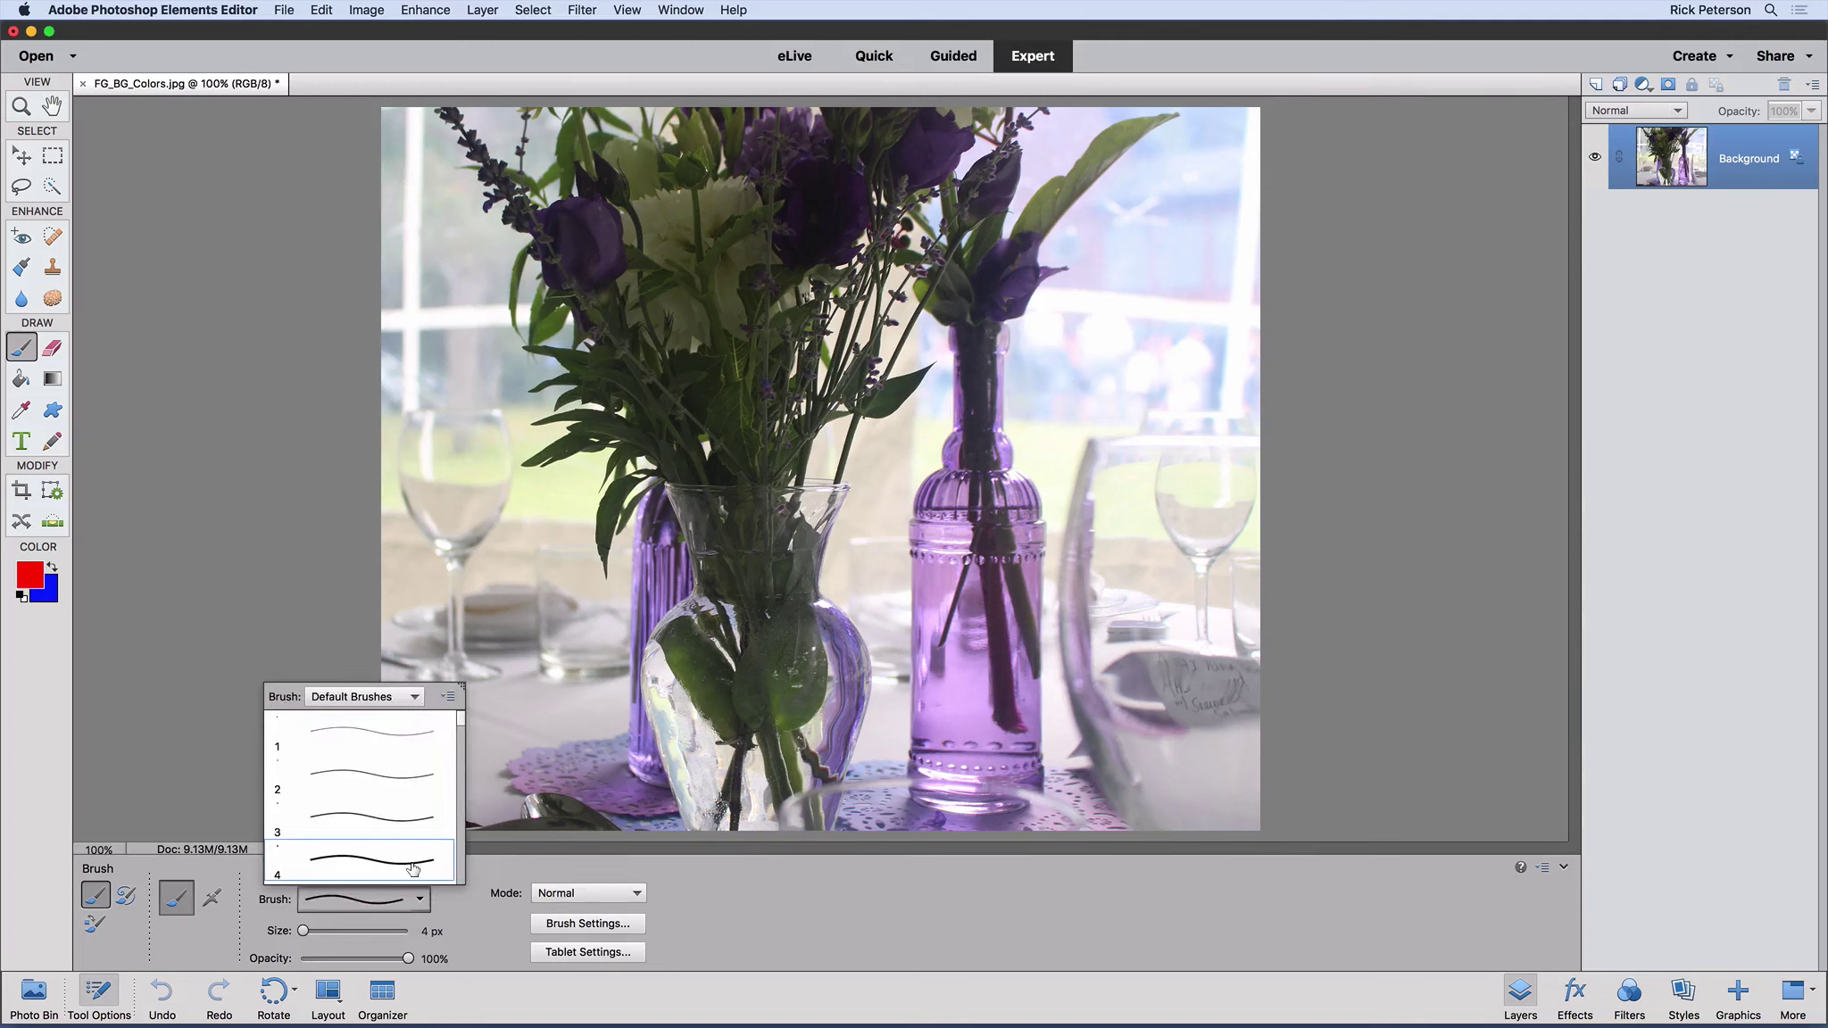
pyautogui.click(412, 862)
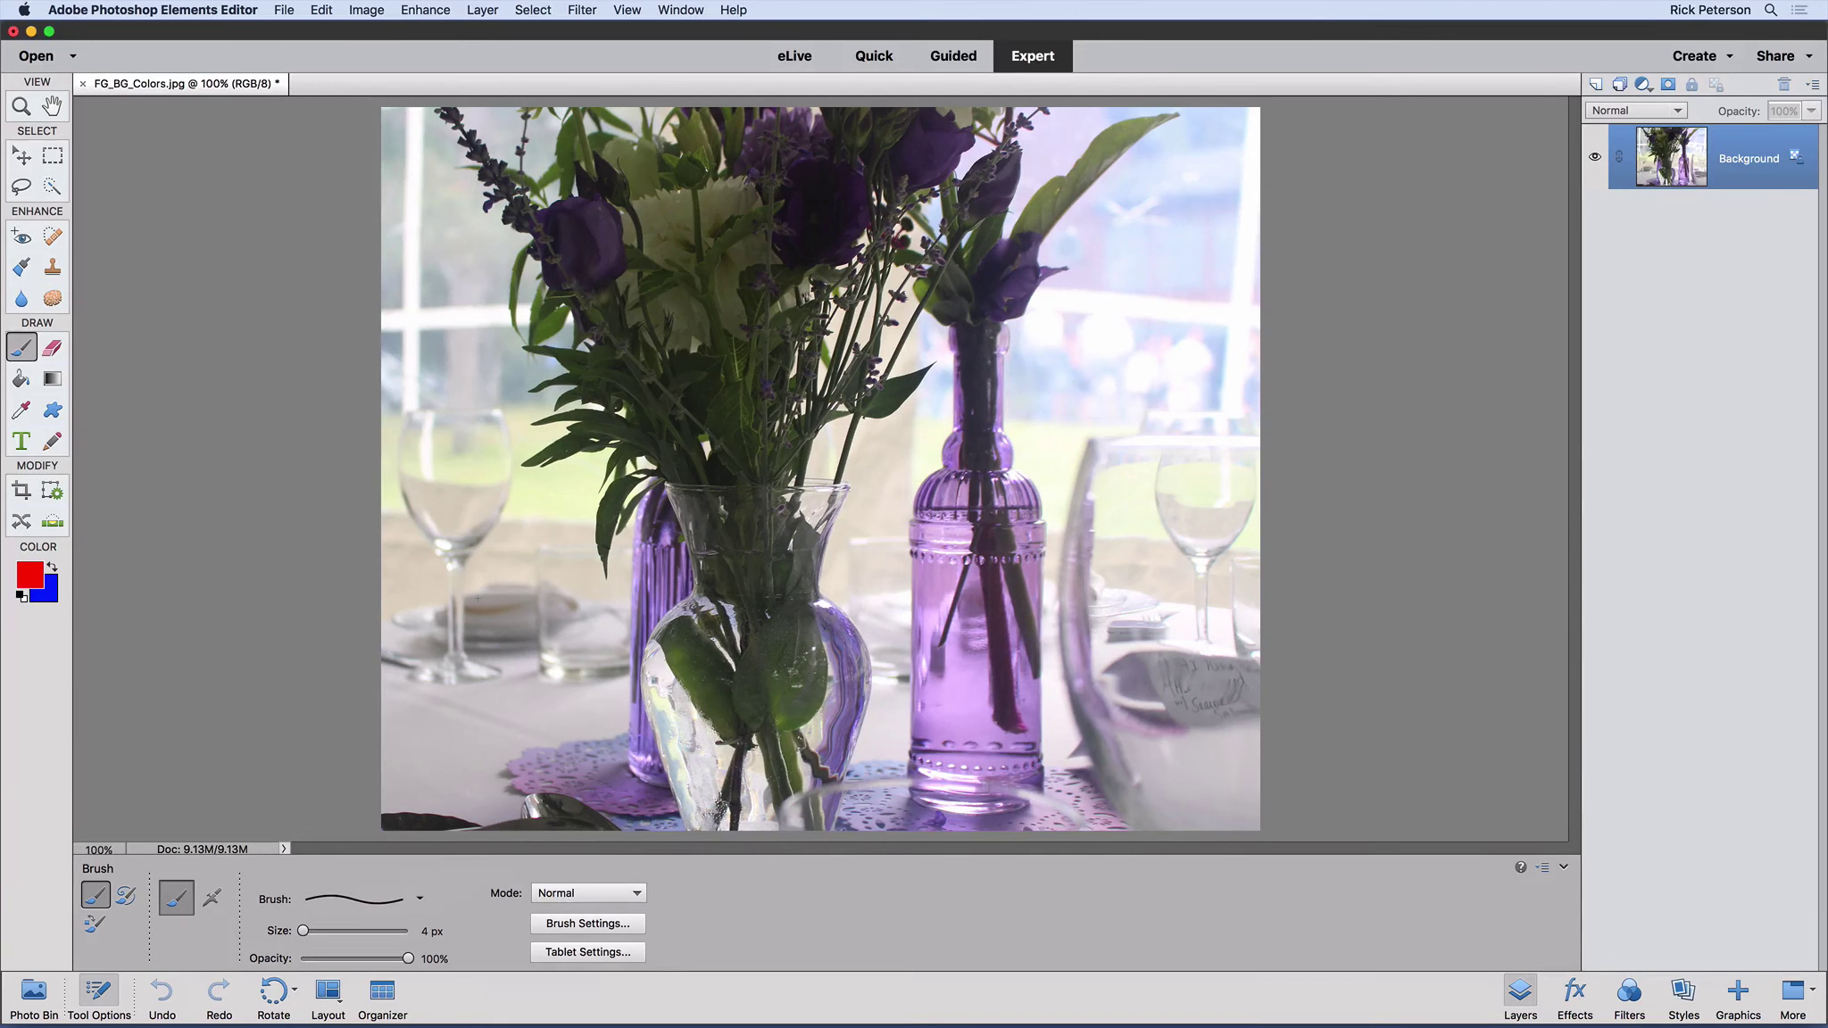
pyautogui.press(']')
pyautogui.press(']')
pyautogui.press(']')
pyautogui.press(']')
pyautogui.press(']')
pyautogui.press(']')
pyautogui.press(']')
pyautogui.press(']')
pyautogui.press(']')
pyautogui.press(']')
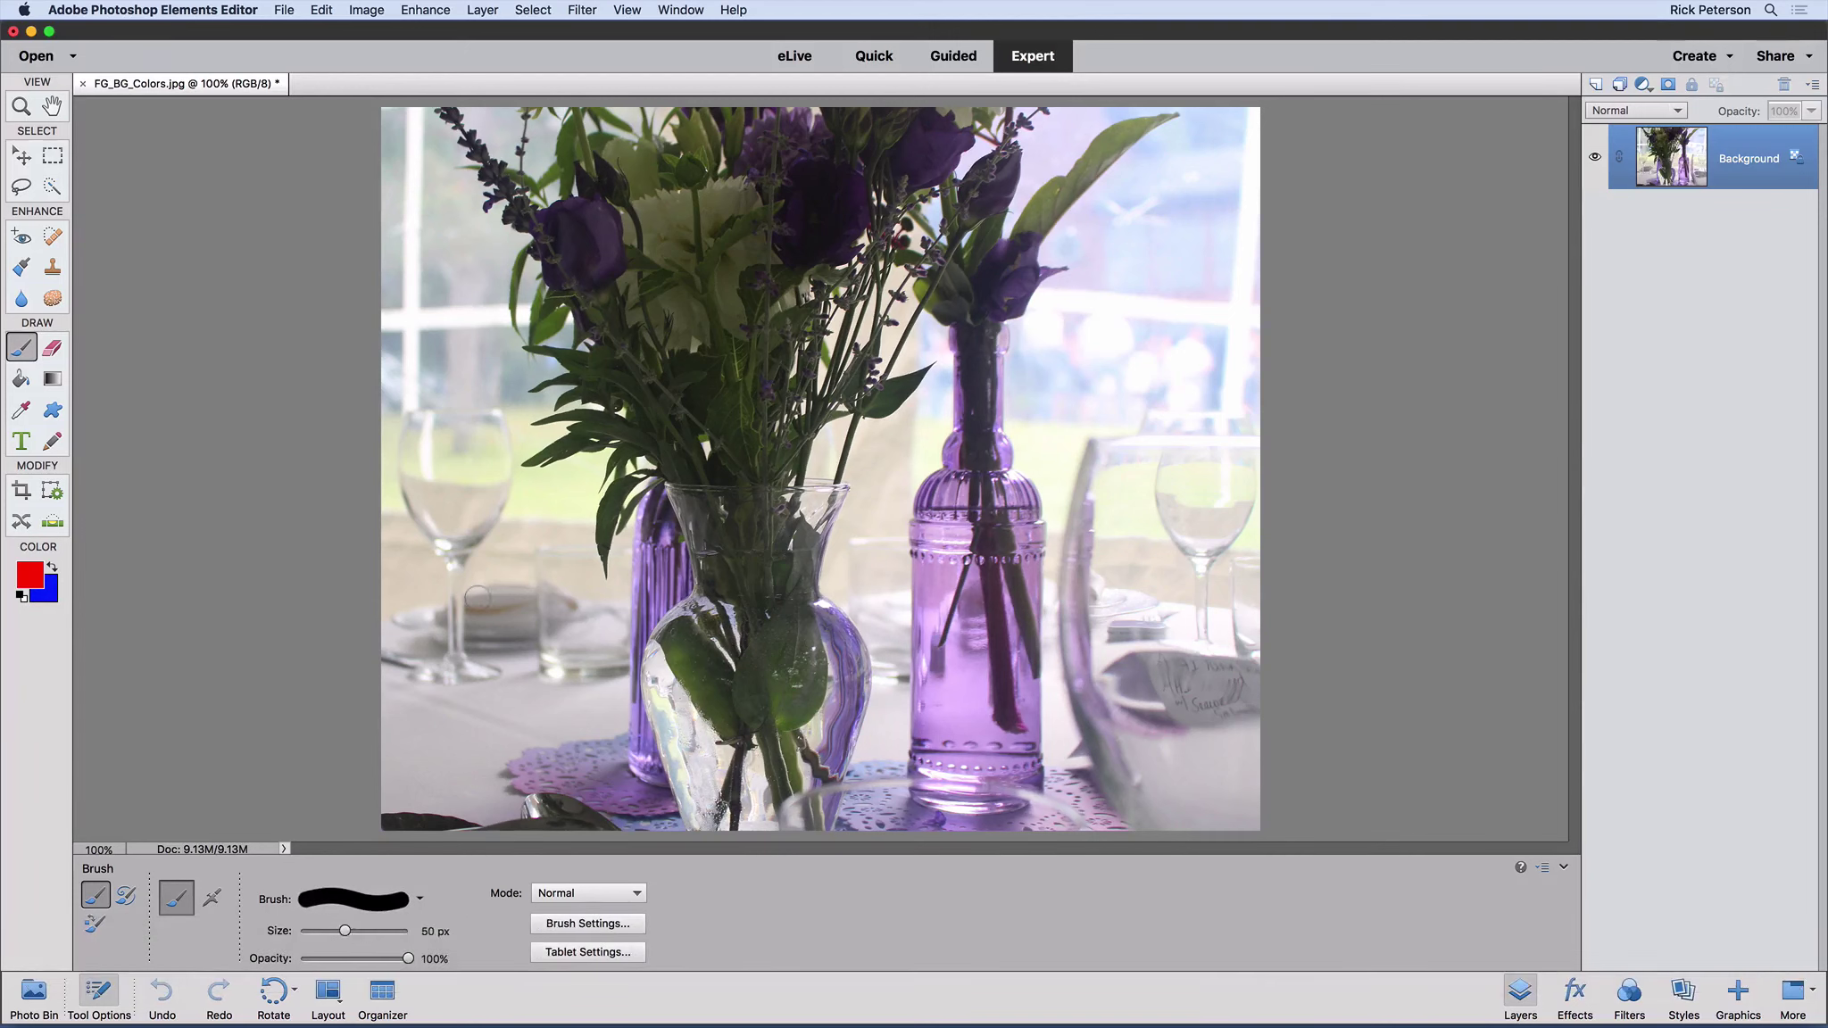
pyautogui.press(']')
pyautogui.press(']')
pyautogui.press(']')
pyautogui.moveTo(450, 314)
pyautogui.mouseDown()
pyautogui.moveTo(533, 485)
pyautogui.moveTo(535, 547)
pyautogui.moveTo(482, 661)
pyautogui.mouseUp()
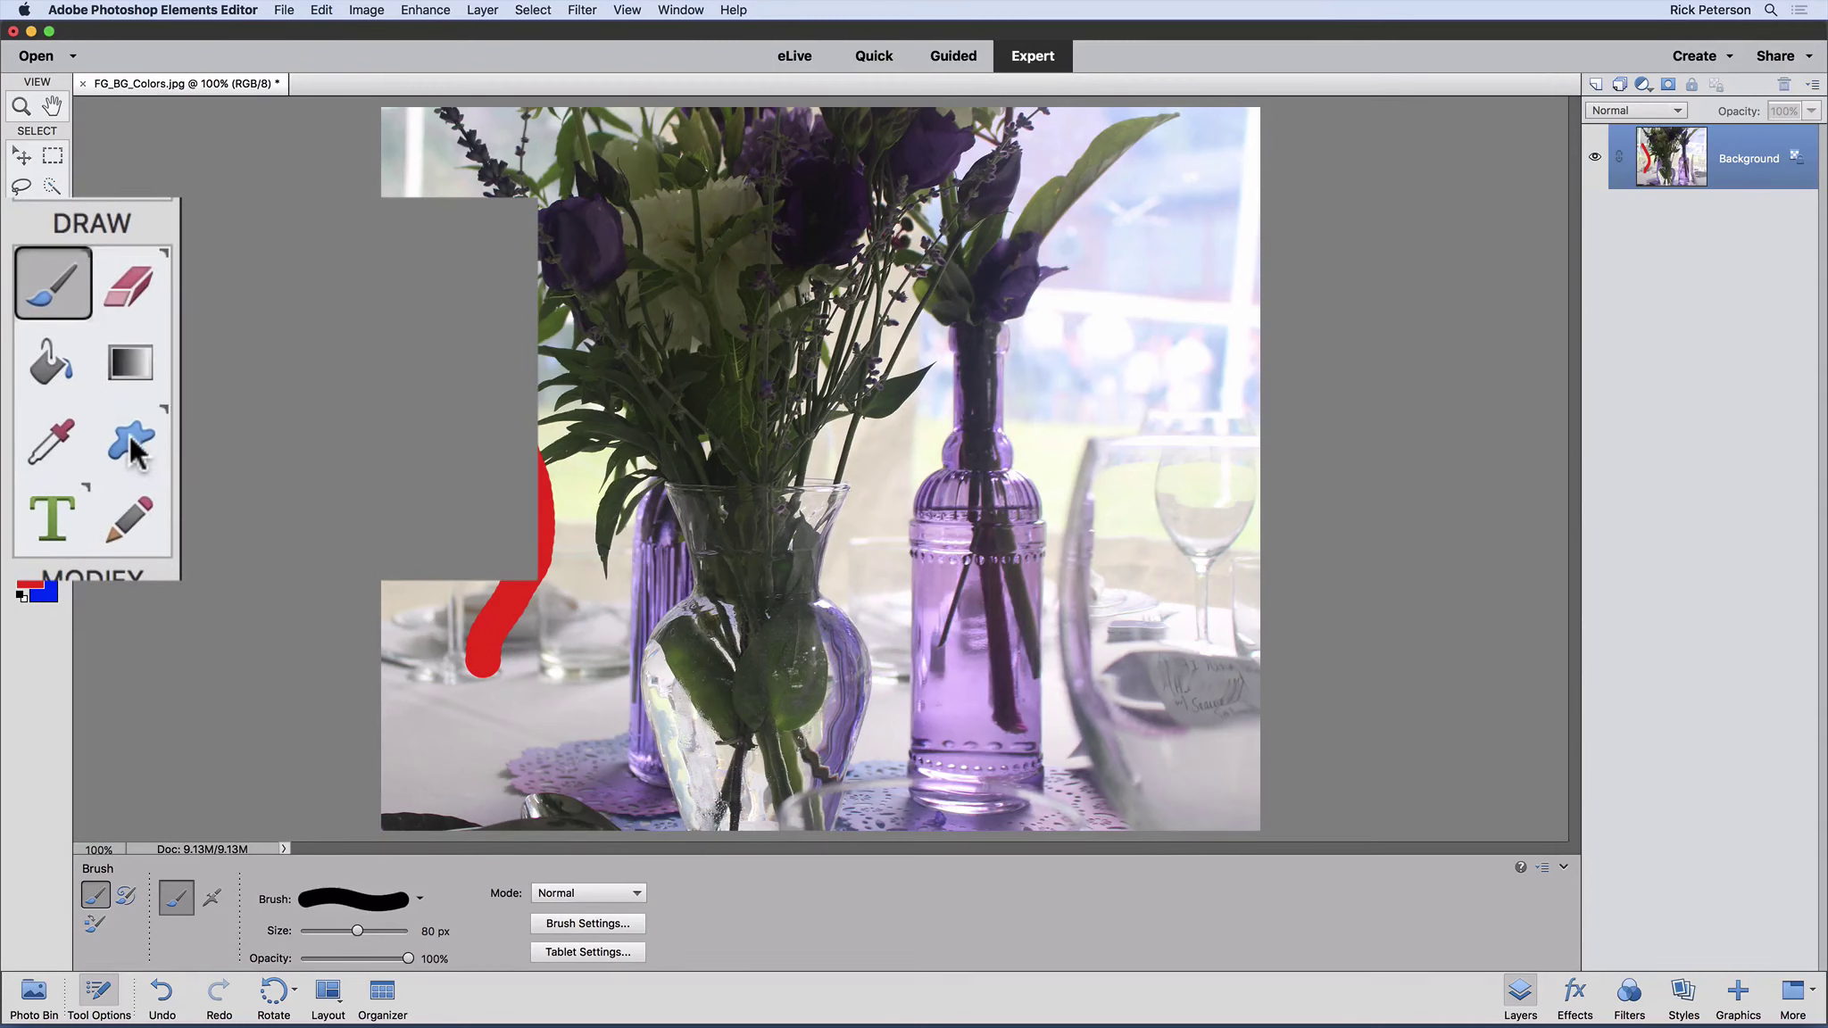
# Draw a red heart custom shape in the upper right of the photo, beside the purple bottle.
pyautogui.click(100, 432)
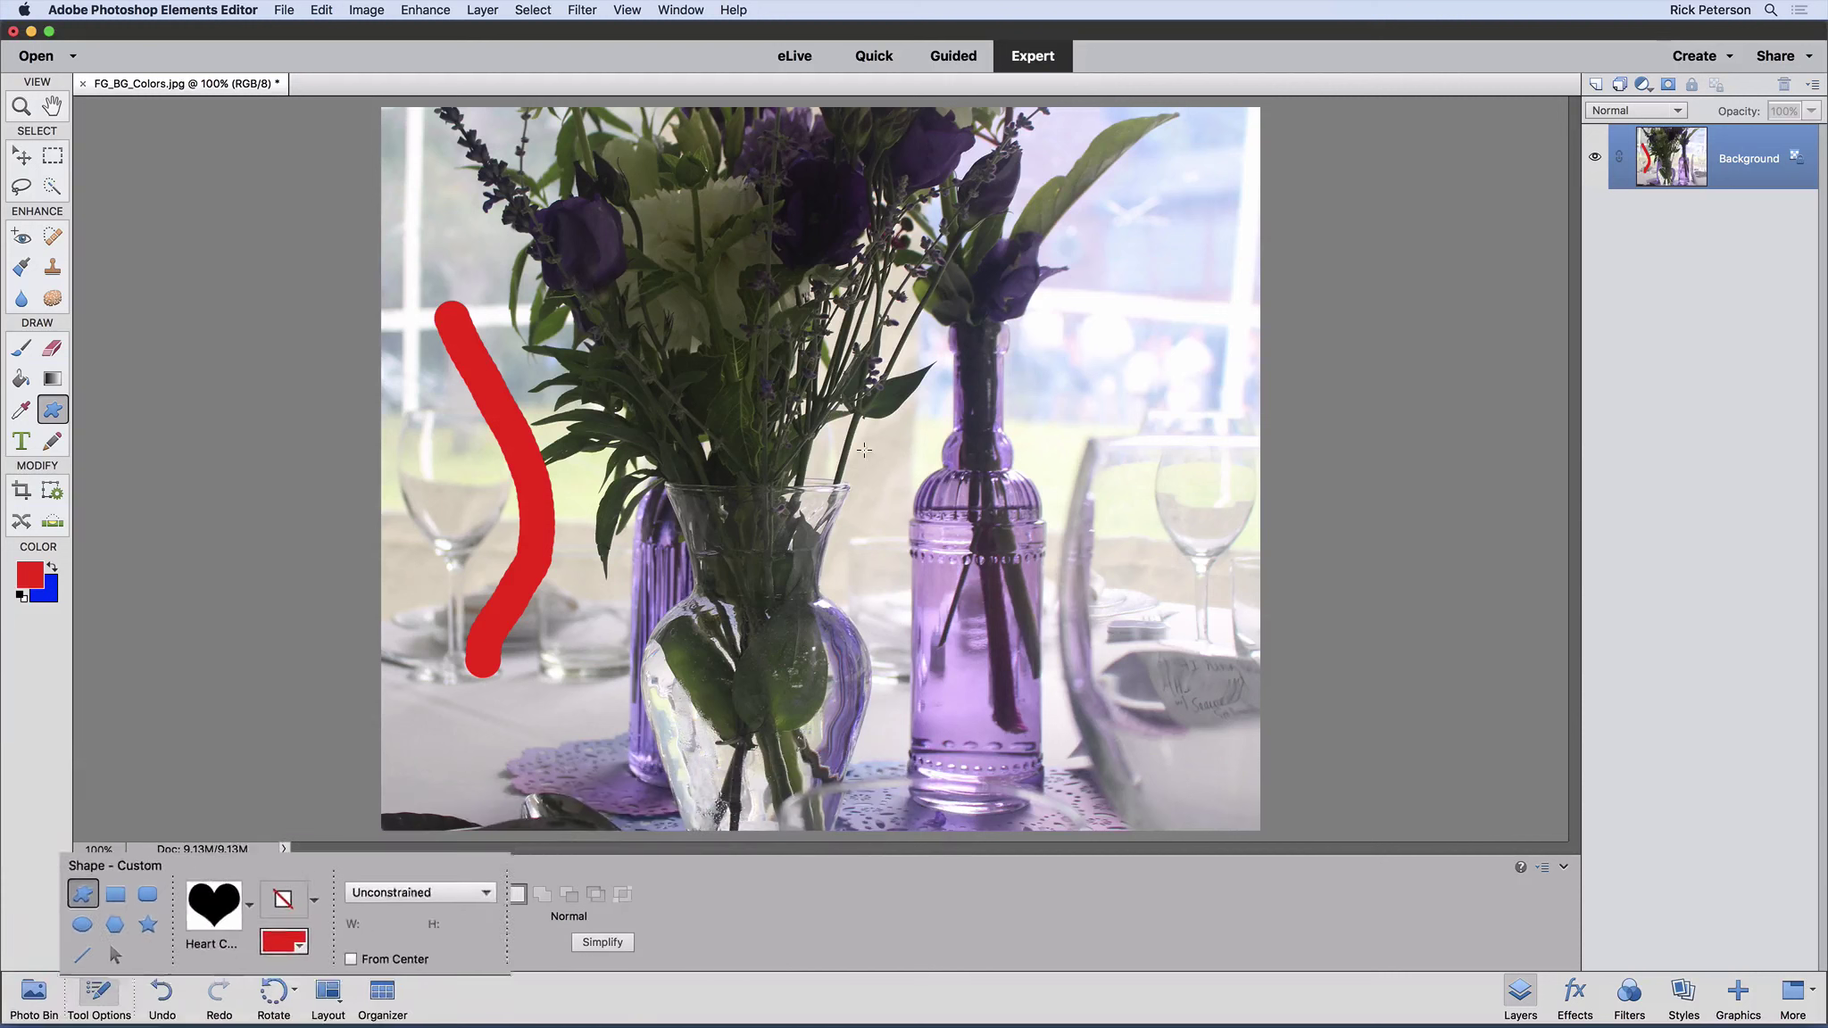
pyautogui.moveTo(1038, 301); pyautogui.dragTo(1238, 494)
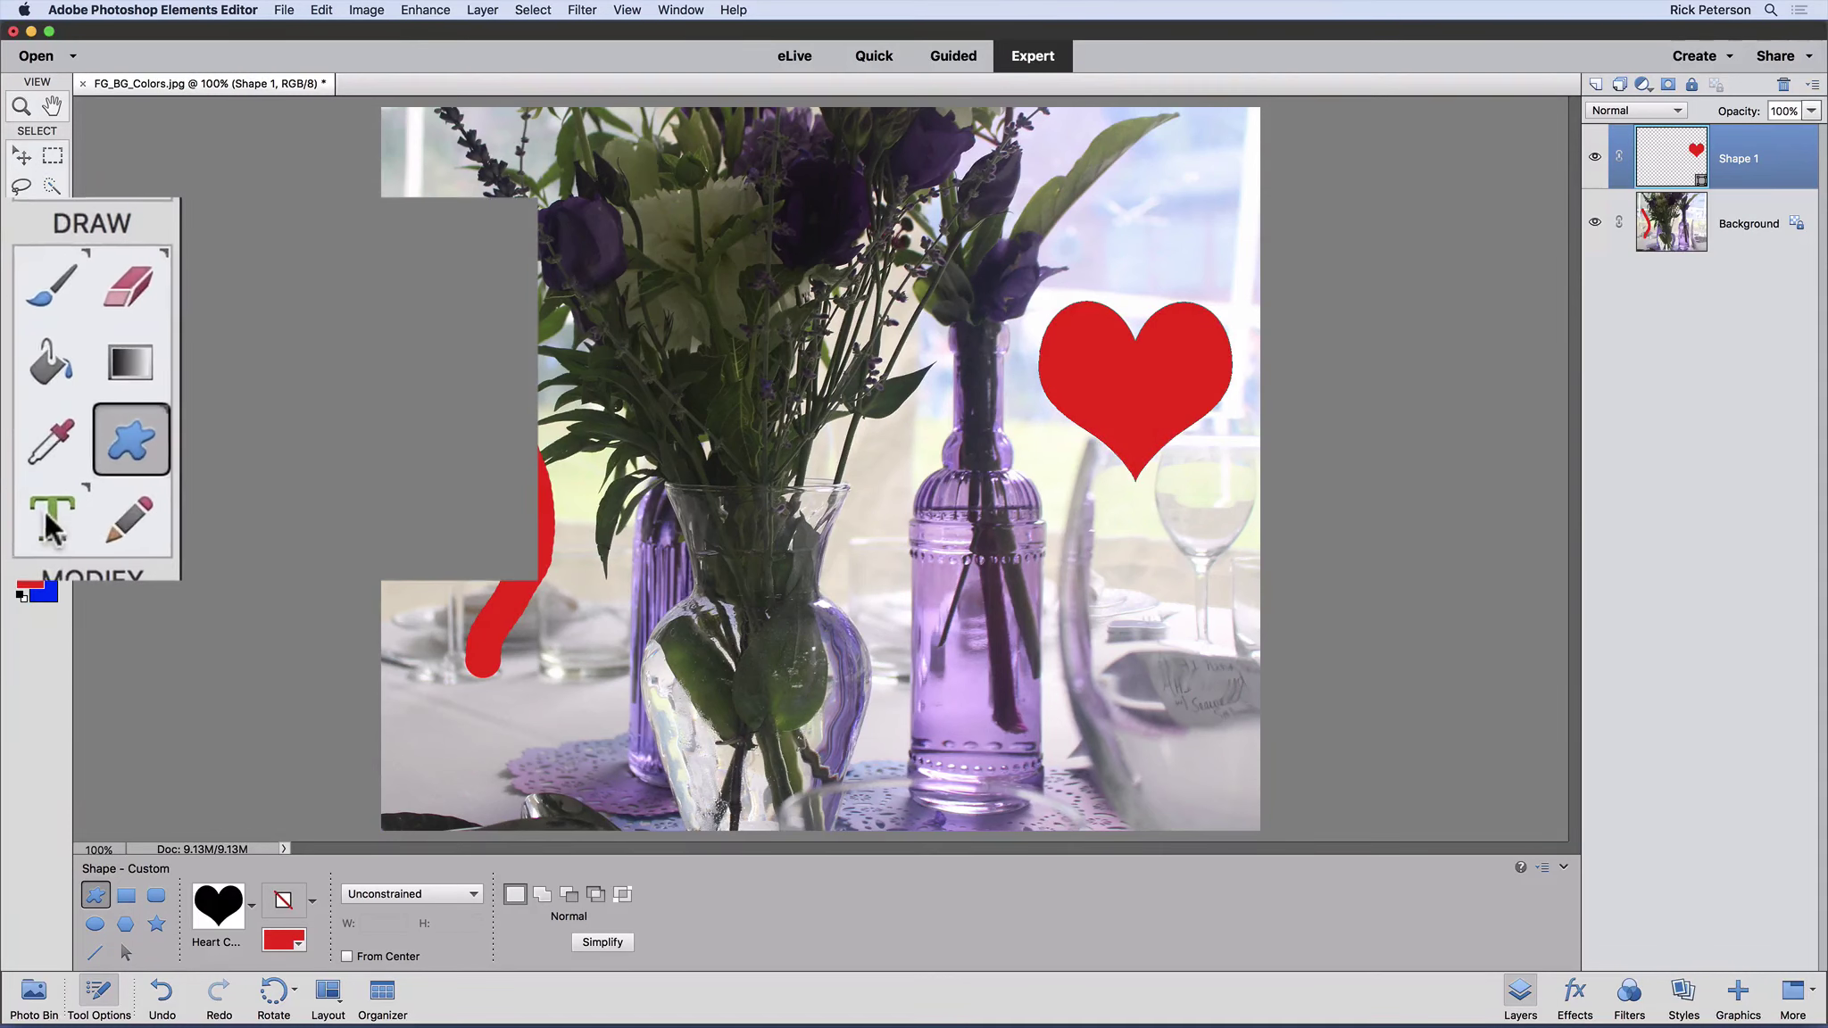
# Make the horizontal Type tool use the red foreground color by reconfirming that color and reactivating the tool.
pyautogui.click(21, 441)
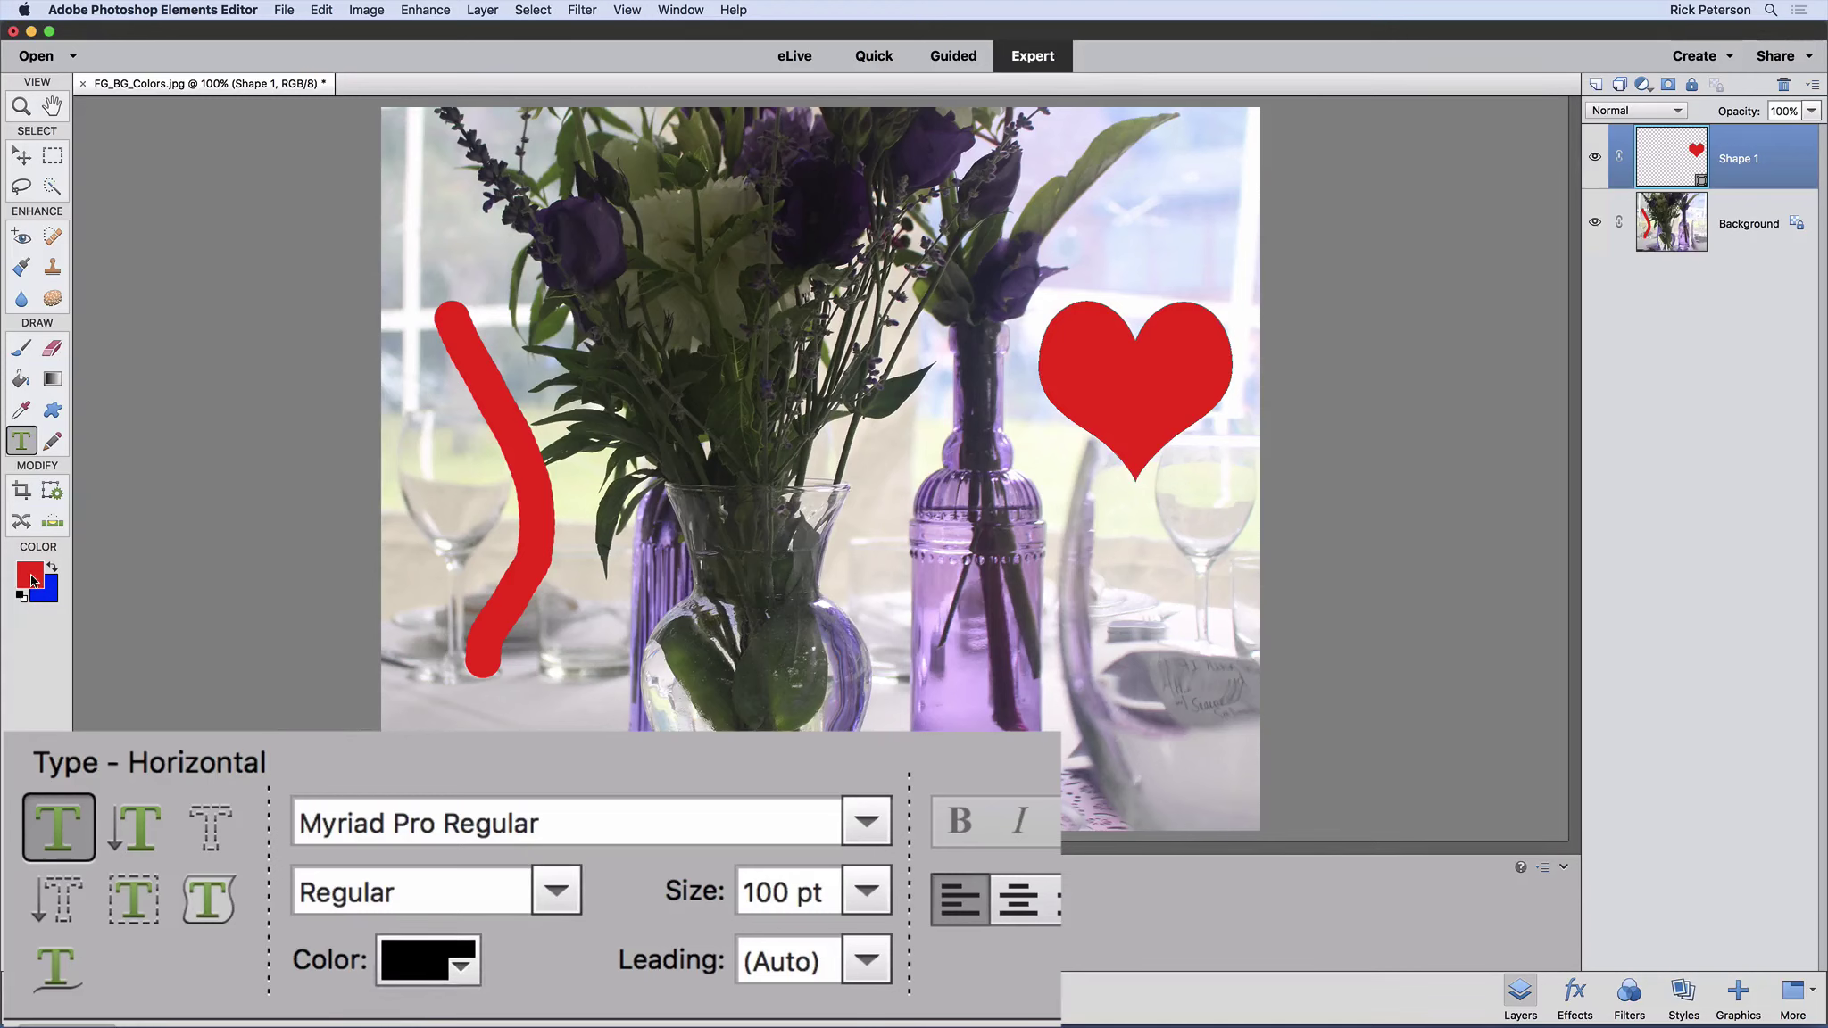
pyautogui.click(30, 577)
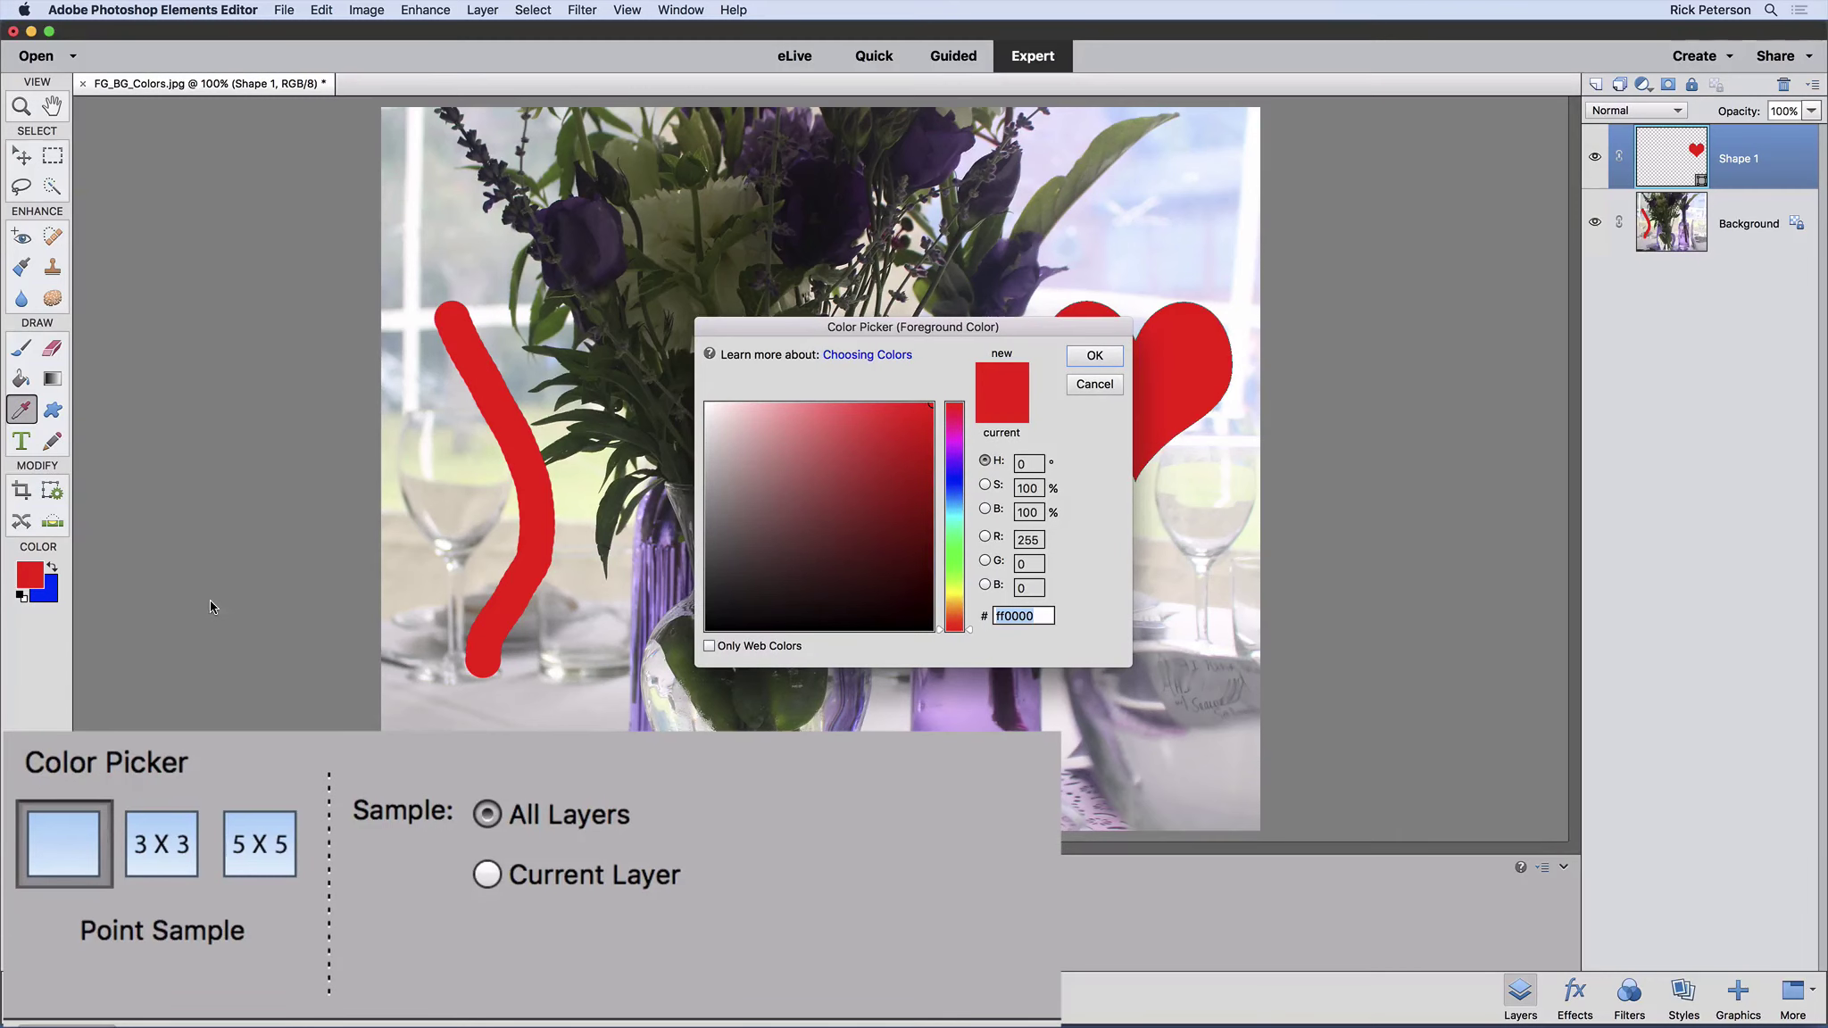
pyautogui.click(1095, 355)
pyautogui.press('t')
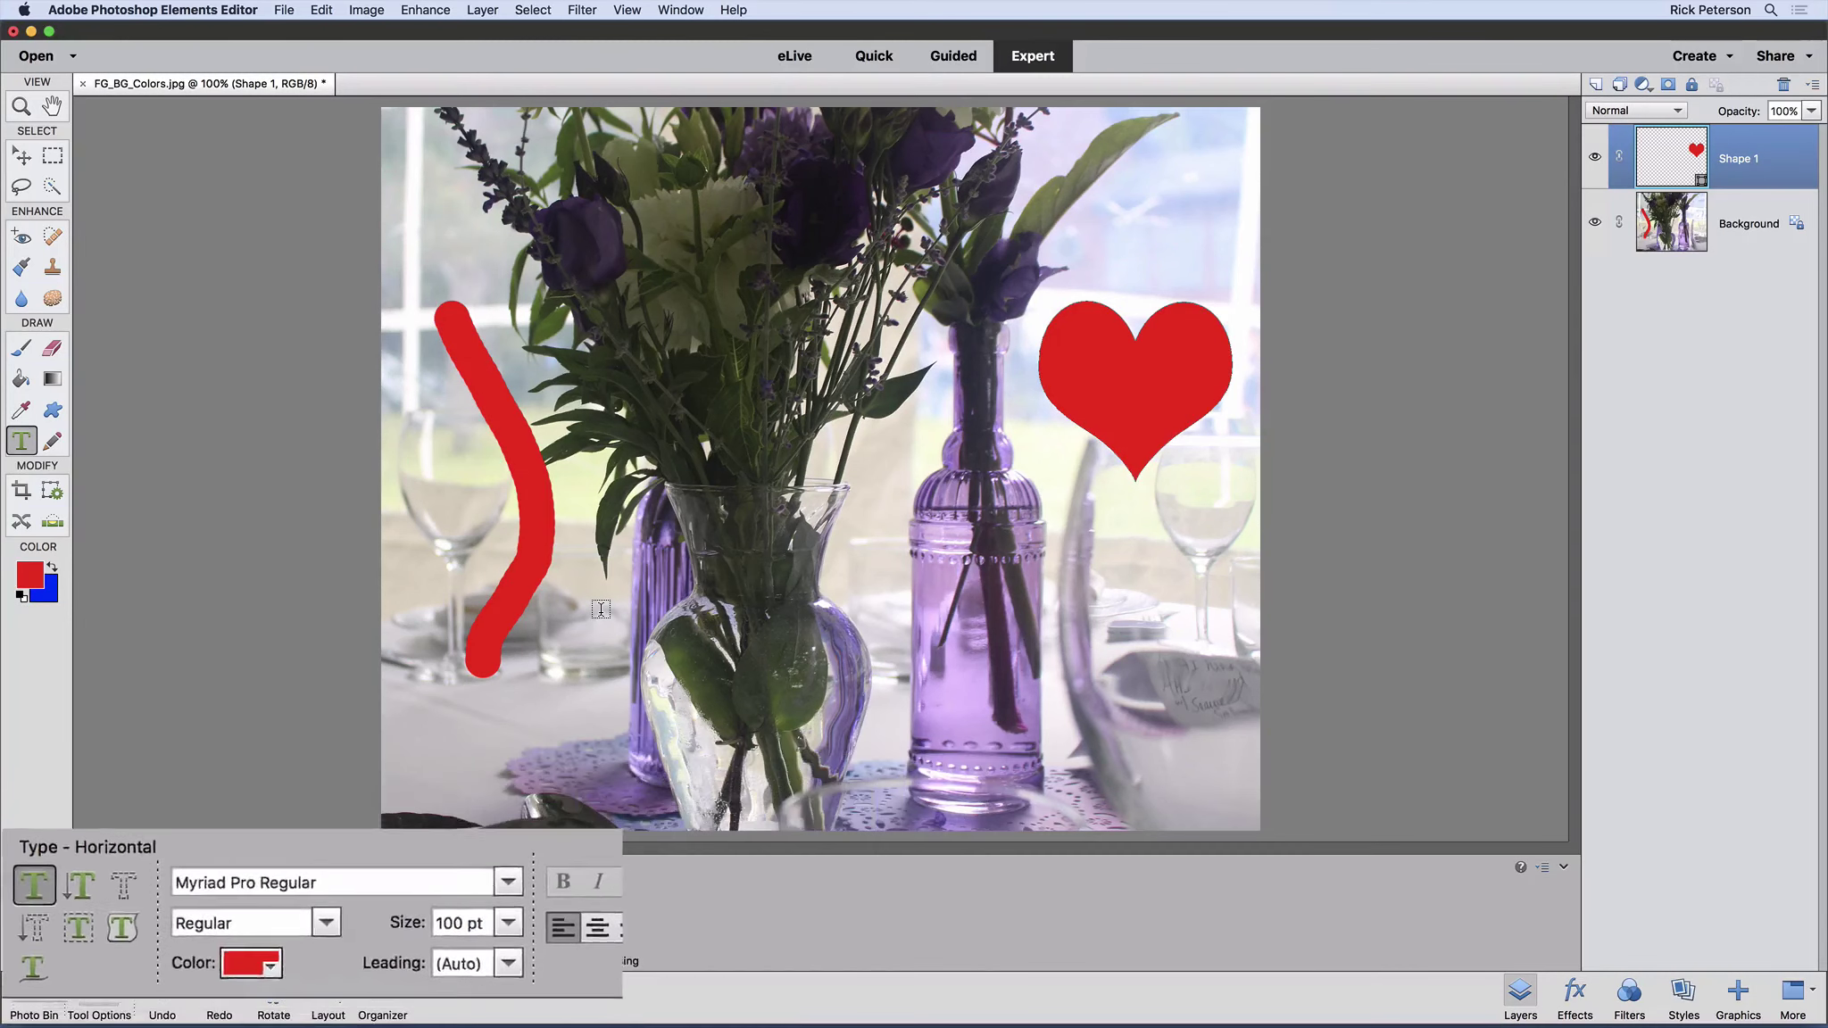
# Add the red text "test" near the clear vase and move it down and left, beside the end of the brush stroke.
pyautogui.click(623, 576)
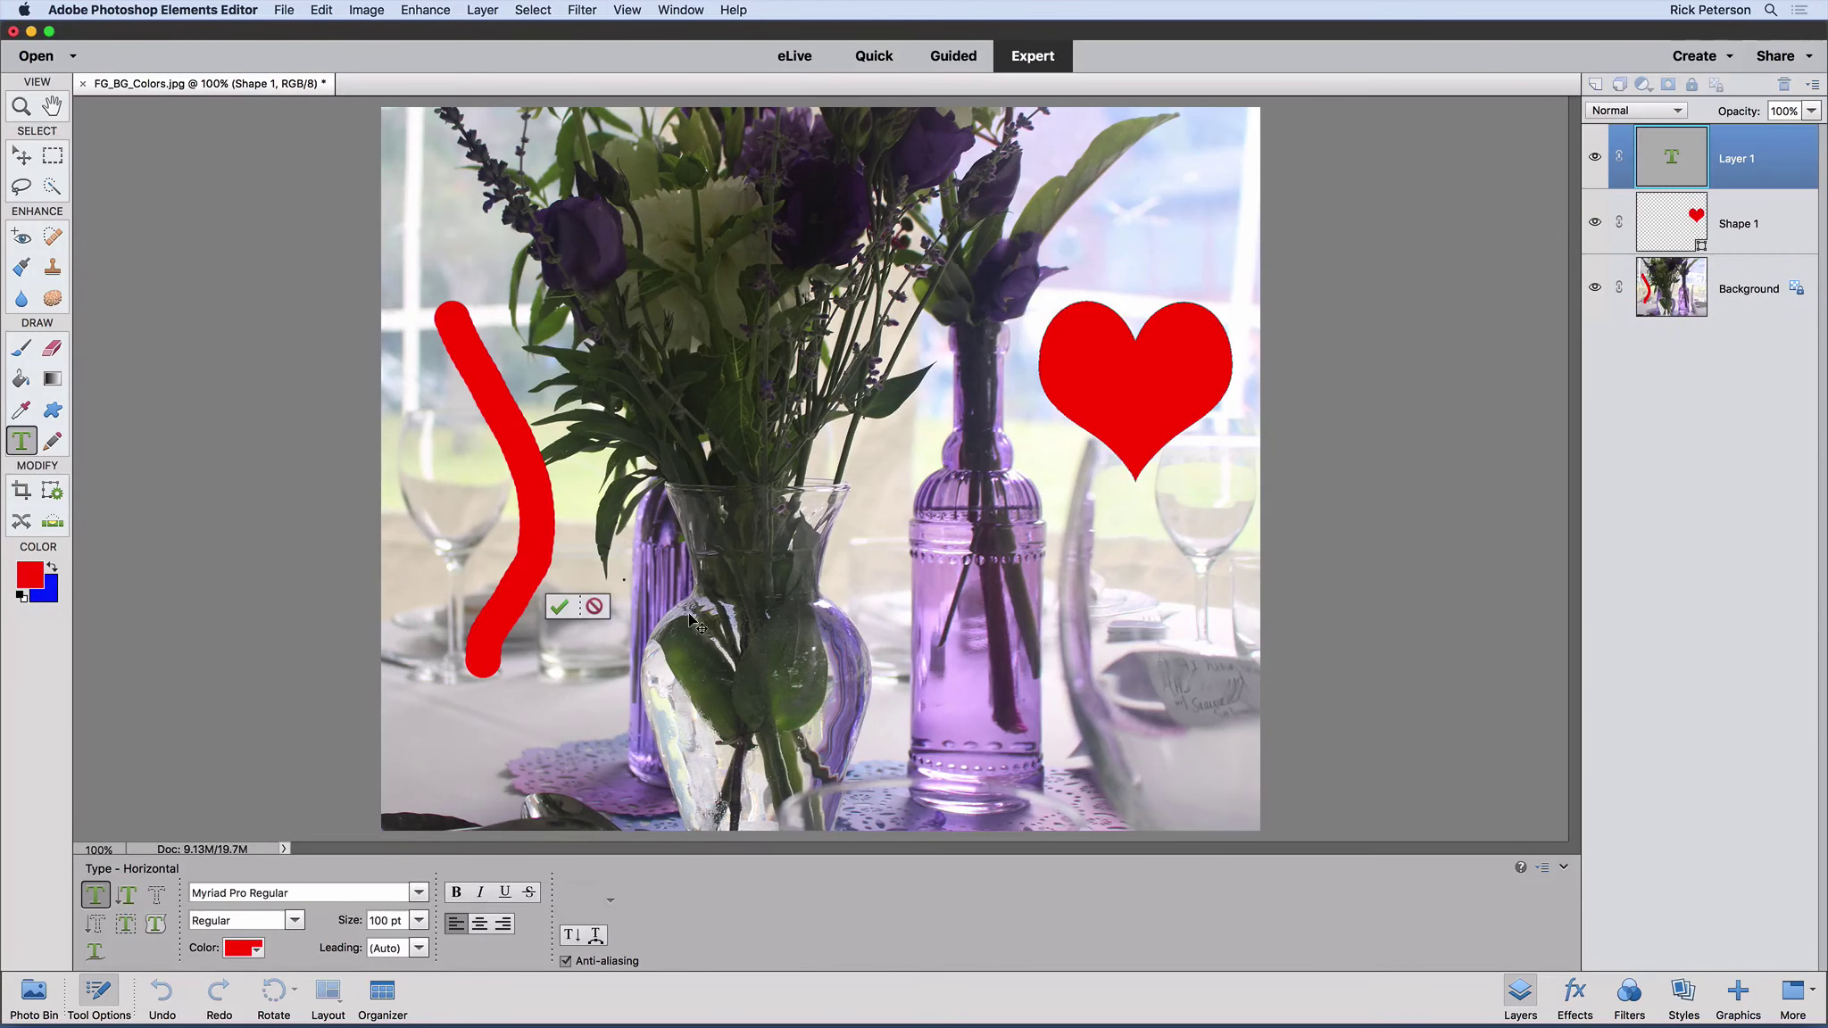
pyautogui.write('test')
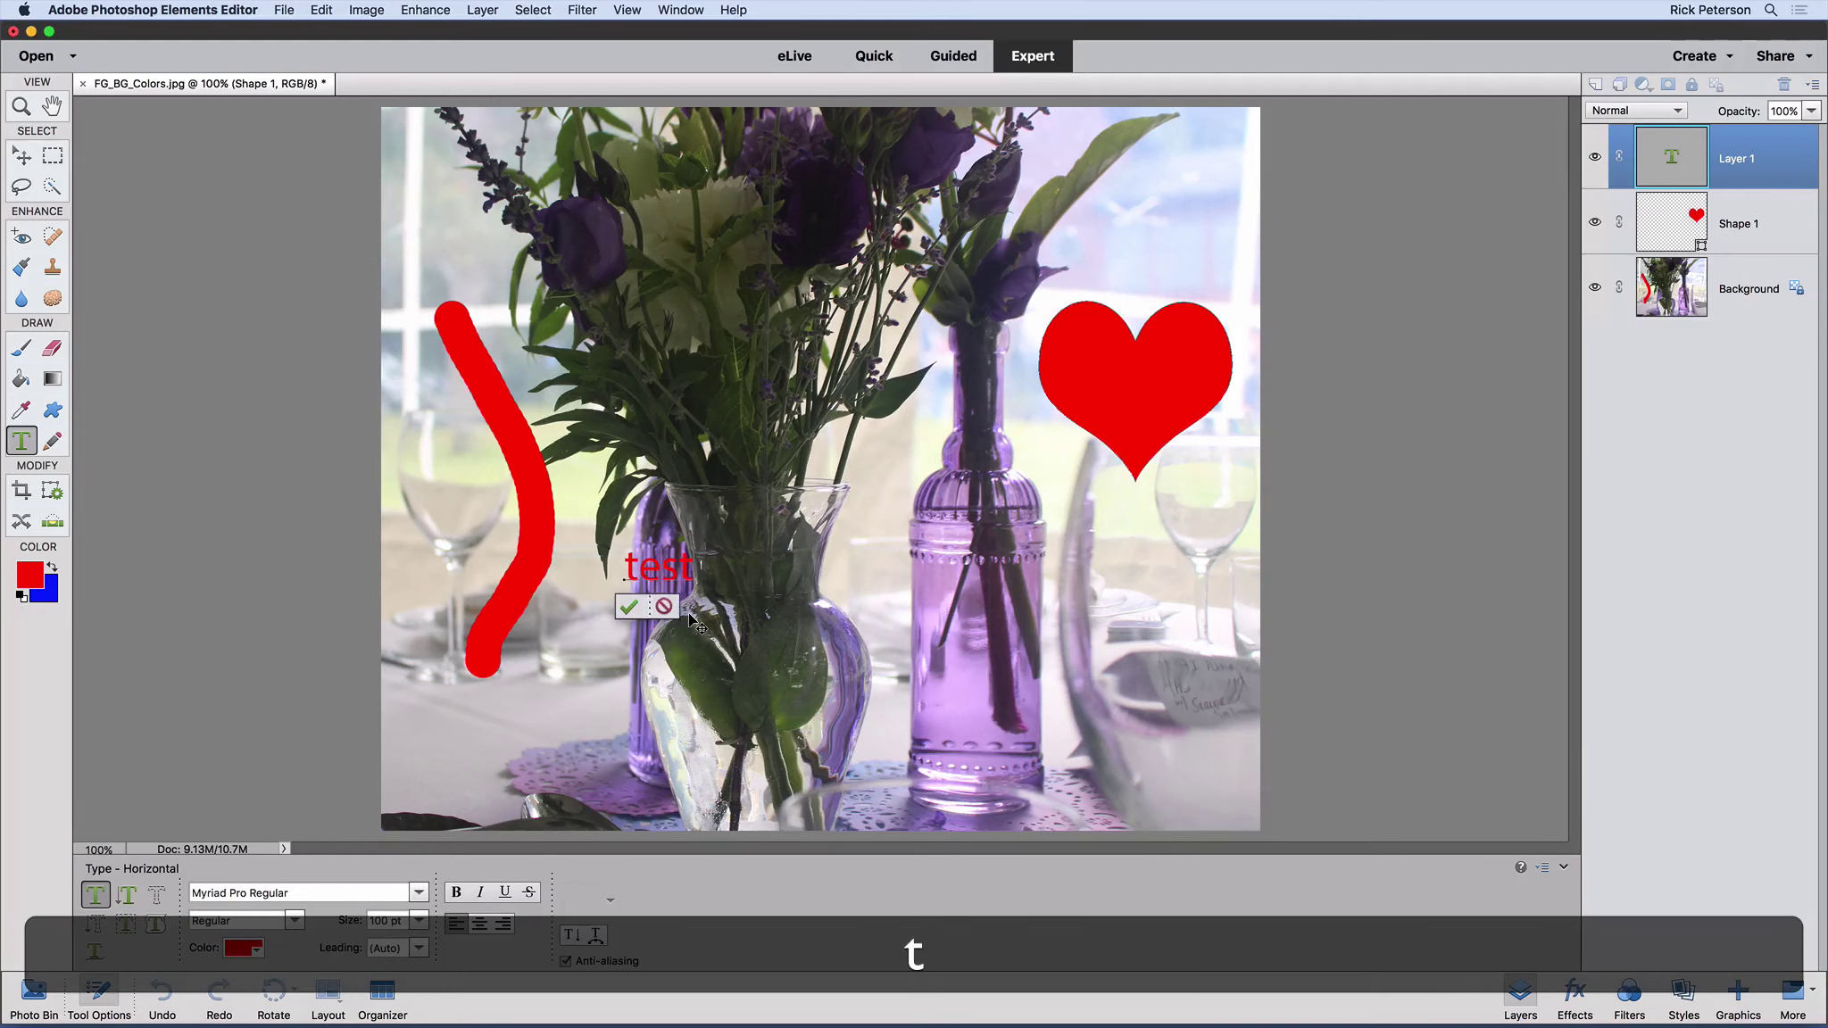
pyautogui.hotkey('ctrl', 'Return')
pyautogui.moveTo(653, 578); pyautogui.dragTo(579, 643)
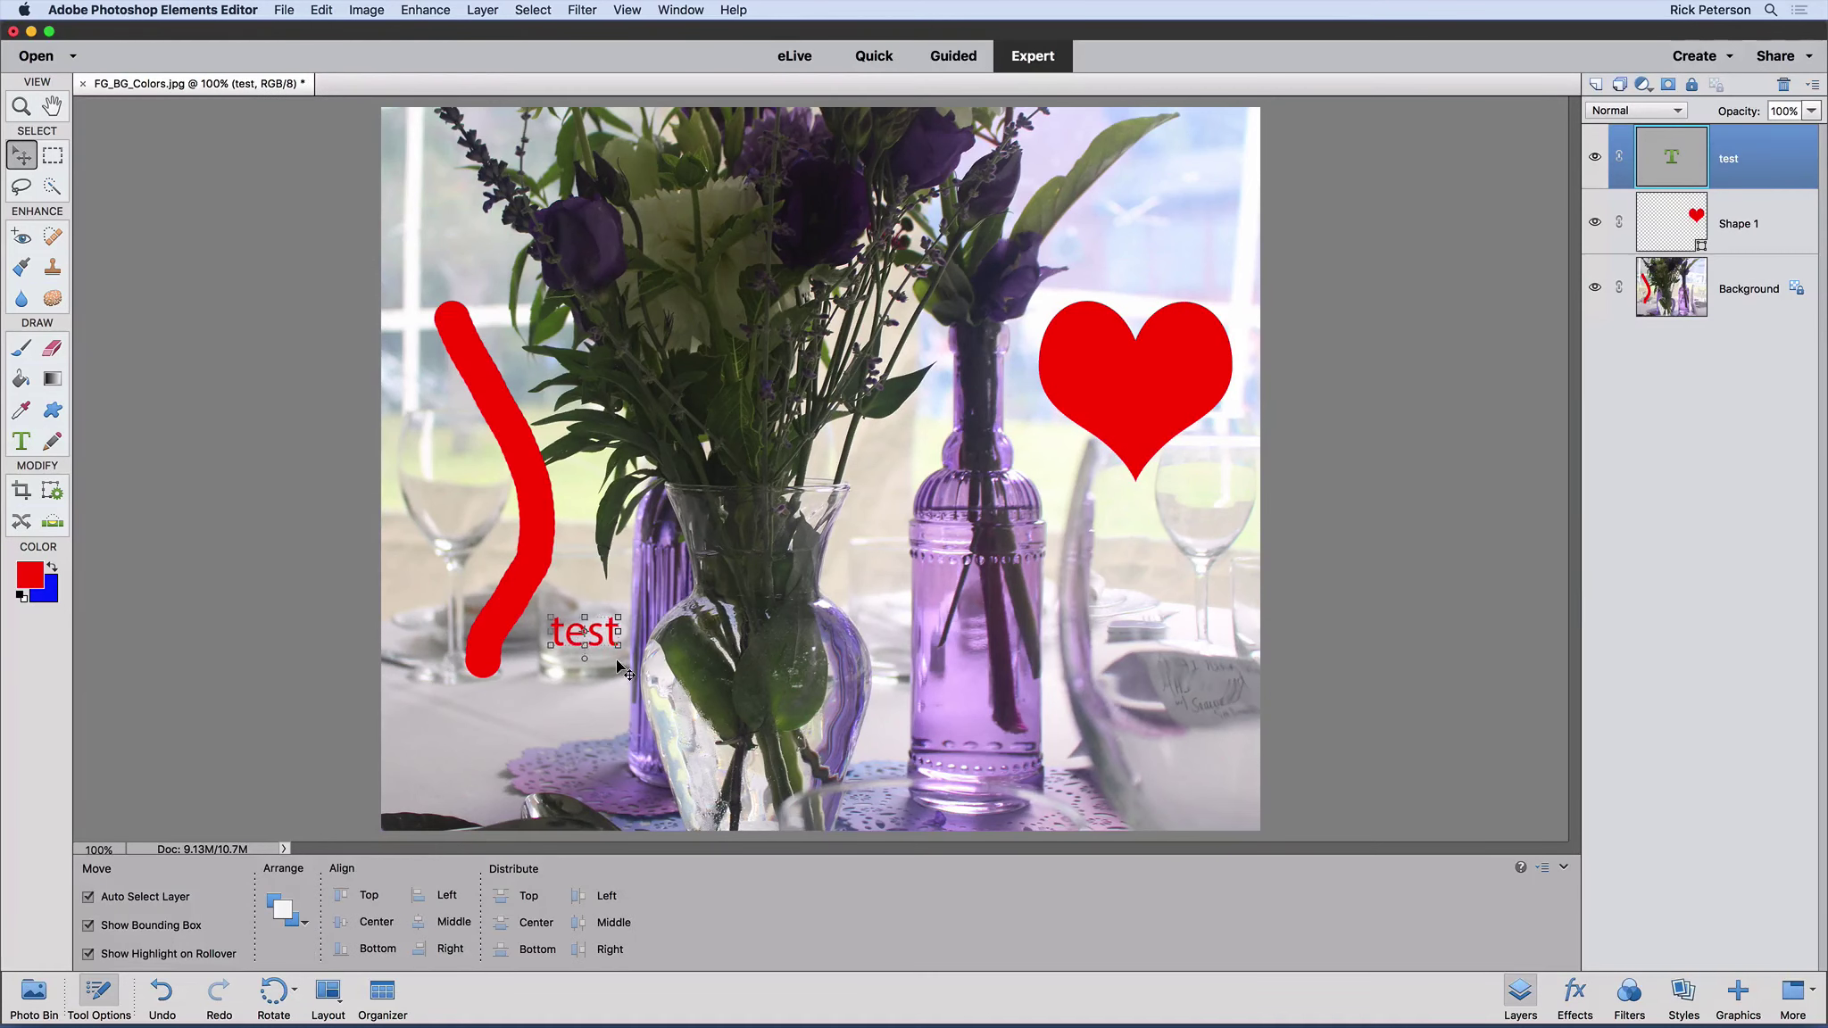
# Turn off the Move tool's bounding box display and undo the text, the heart shape and the brush stroke.
pyautogui.click(87, 925)
pyautogui.press('super')
pyautogui.press('super+z')
pyautogui.press('super+z')
pyautogui.press('super+z')
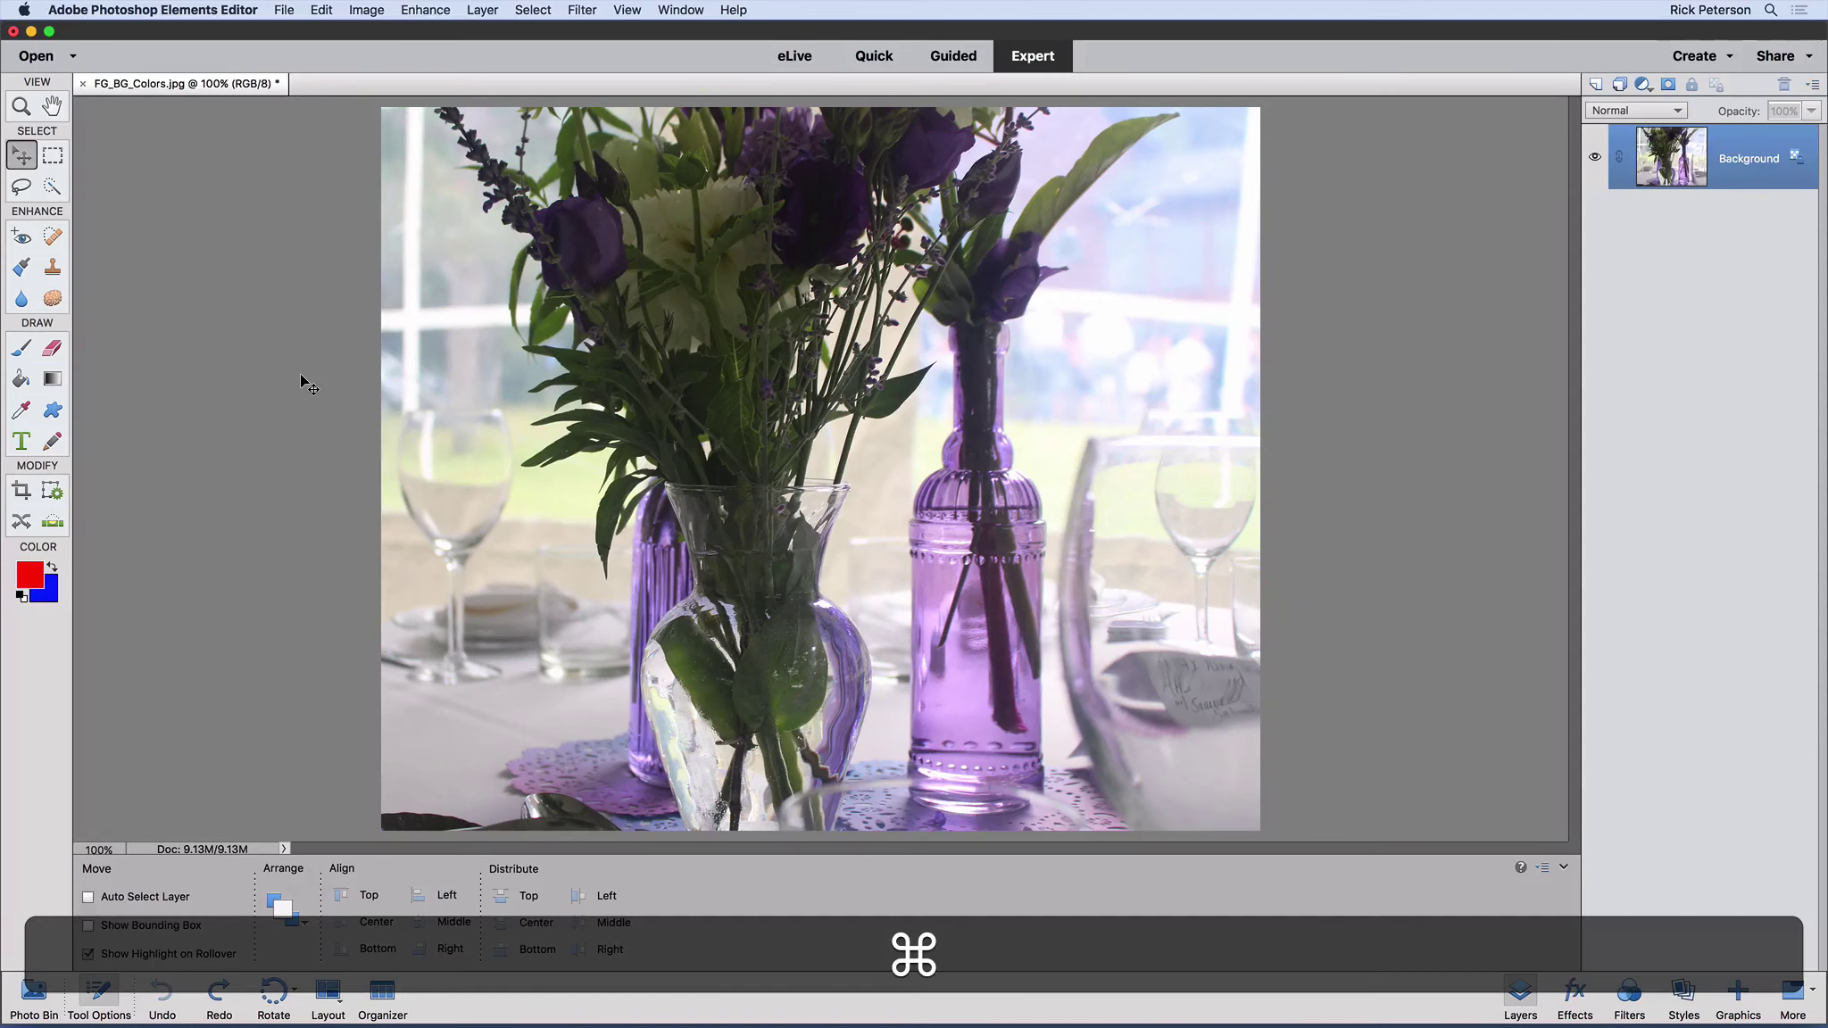
# Duplicate the Background layer and set the Eraser to an 80 px brush.
pyautogui.press('super+j')
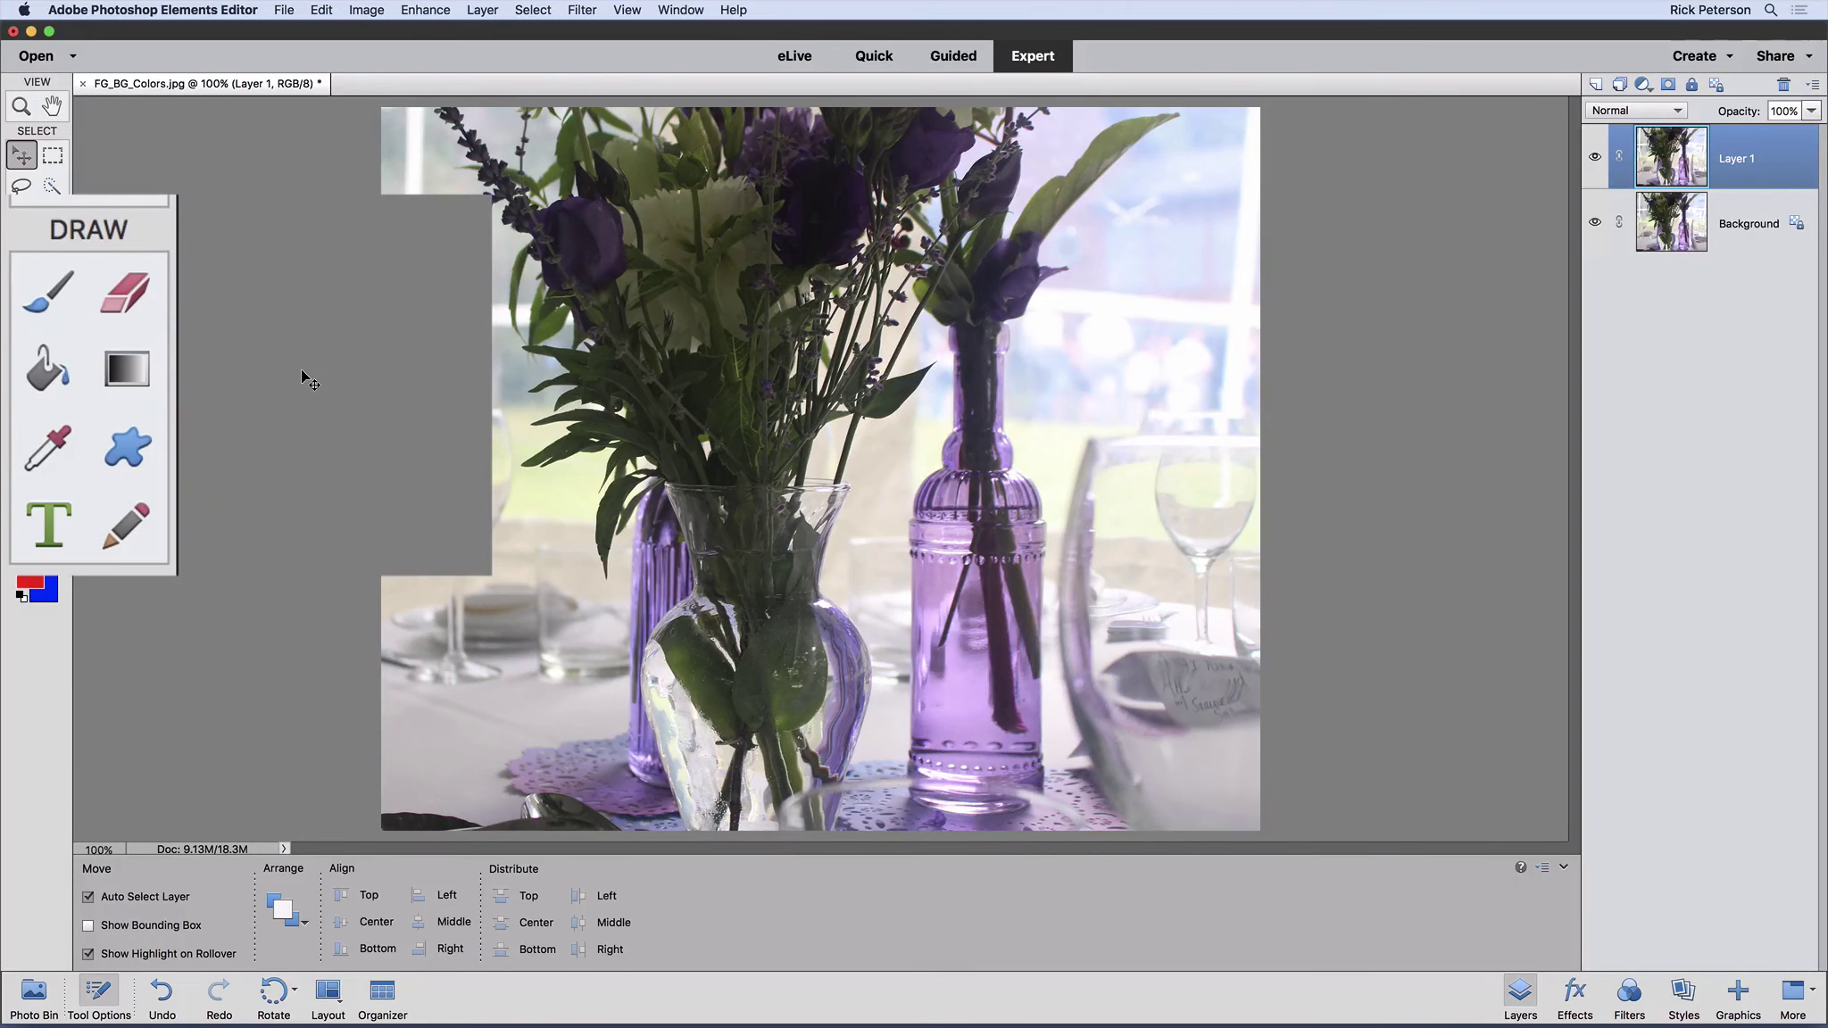
pyautogui.click(120, 299)
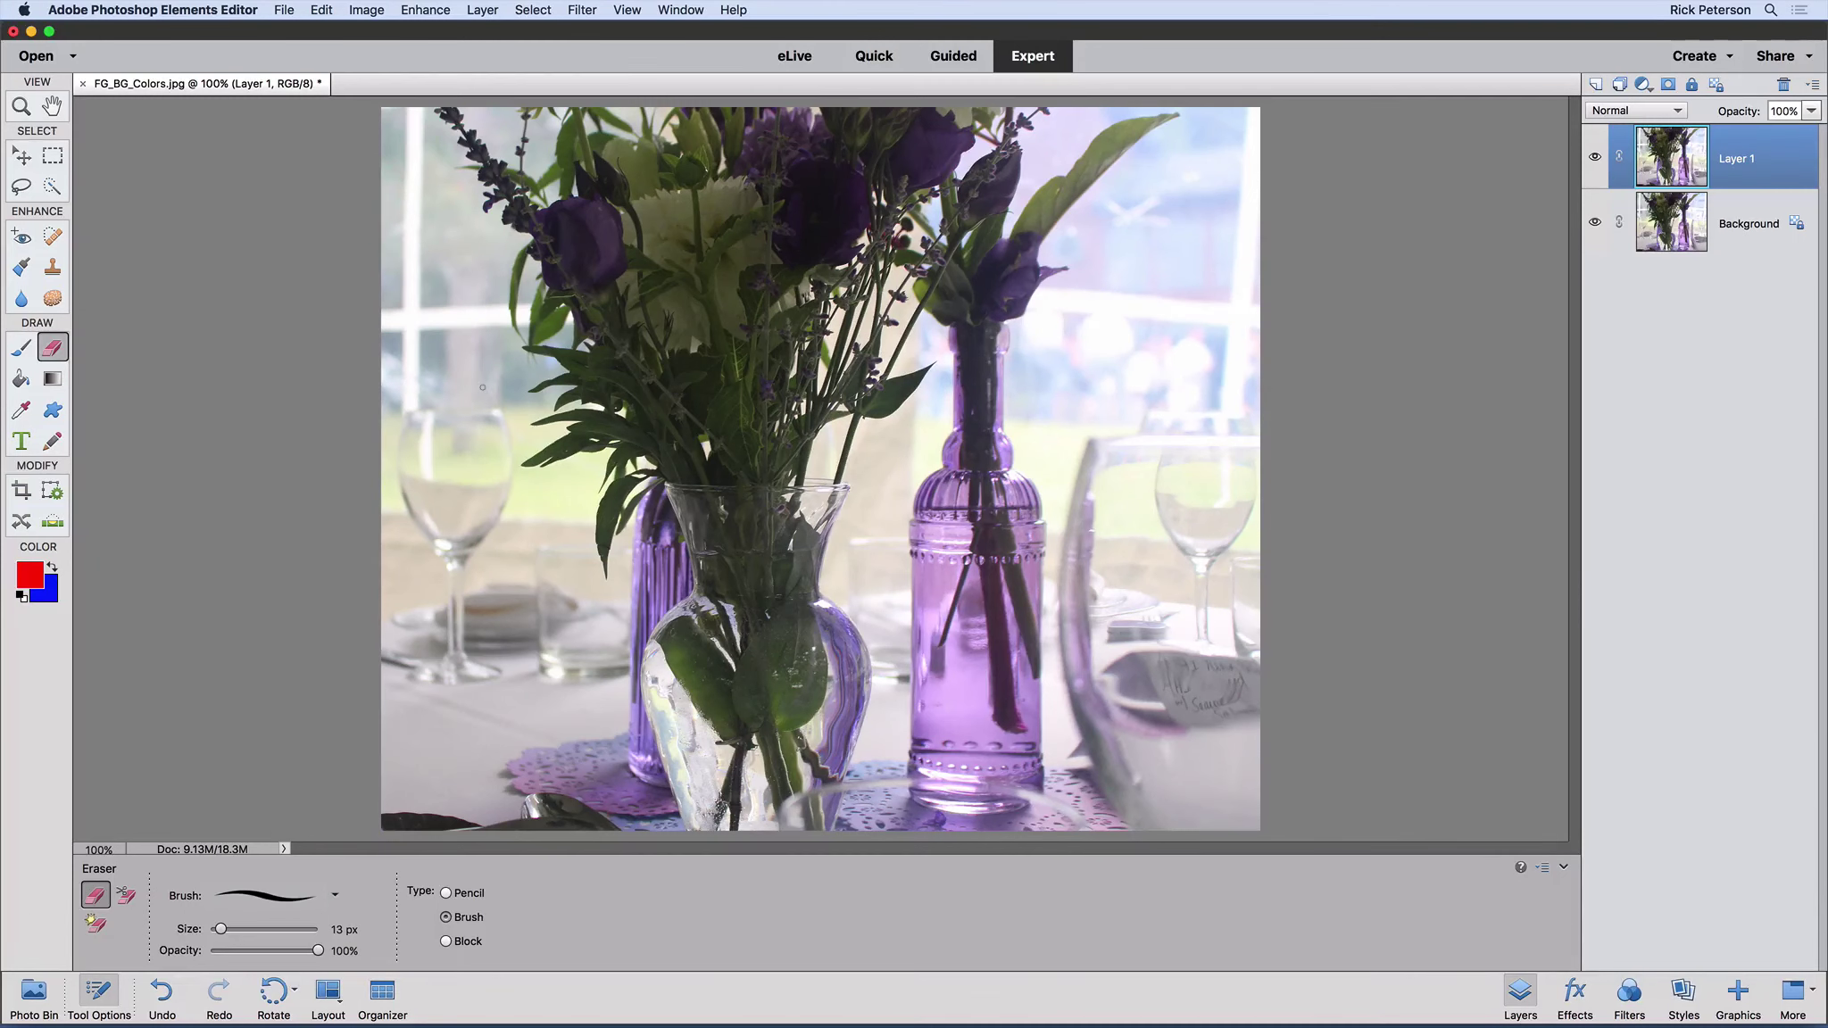
pyautogui.press(']')
pyautogui.press(']')
pyautogui.press(']')
pyautogui.press(']')
pyautogui.press(']')
pyautogui.press(']')
pyautogui.press(']')
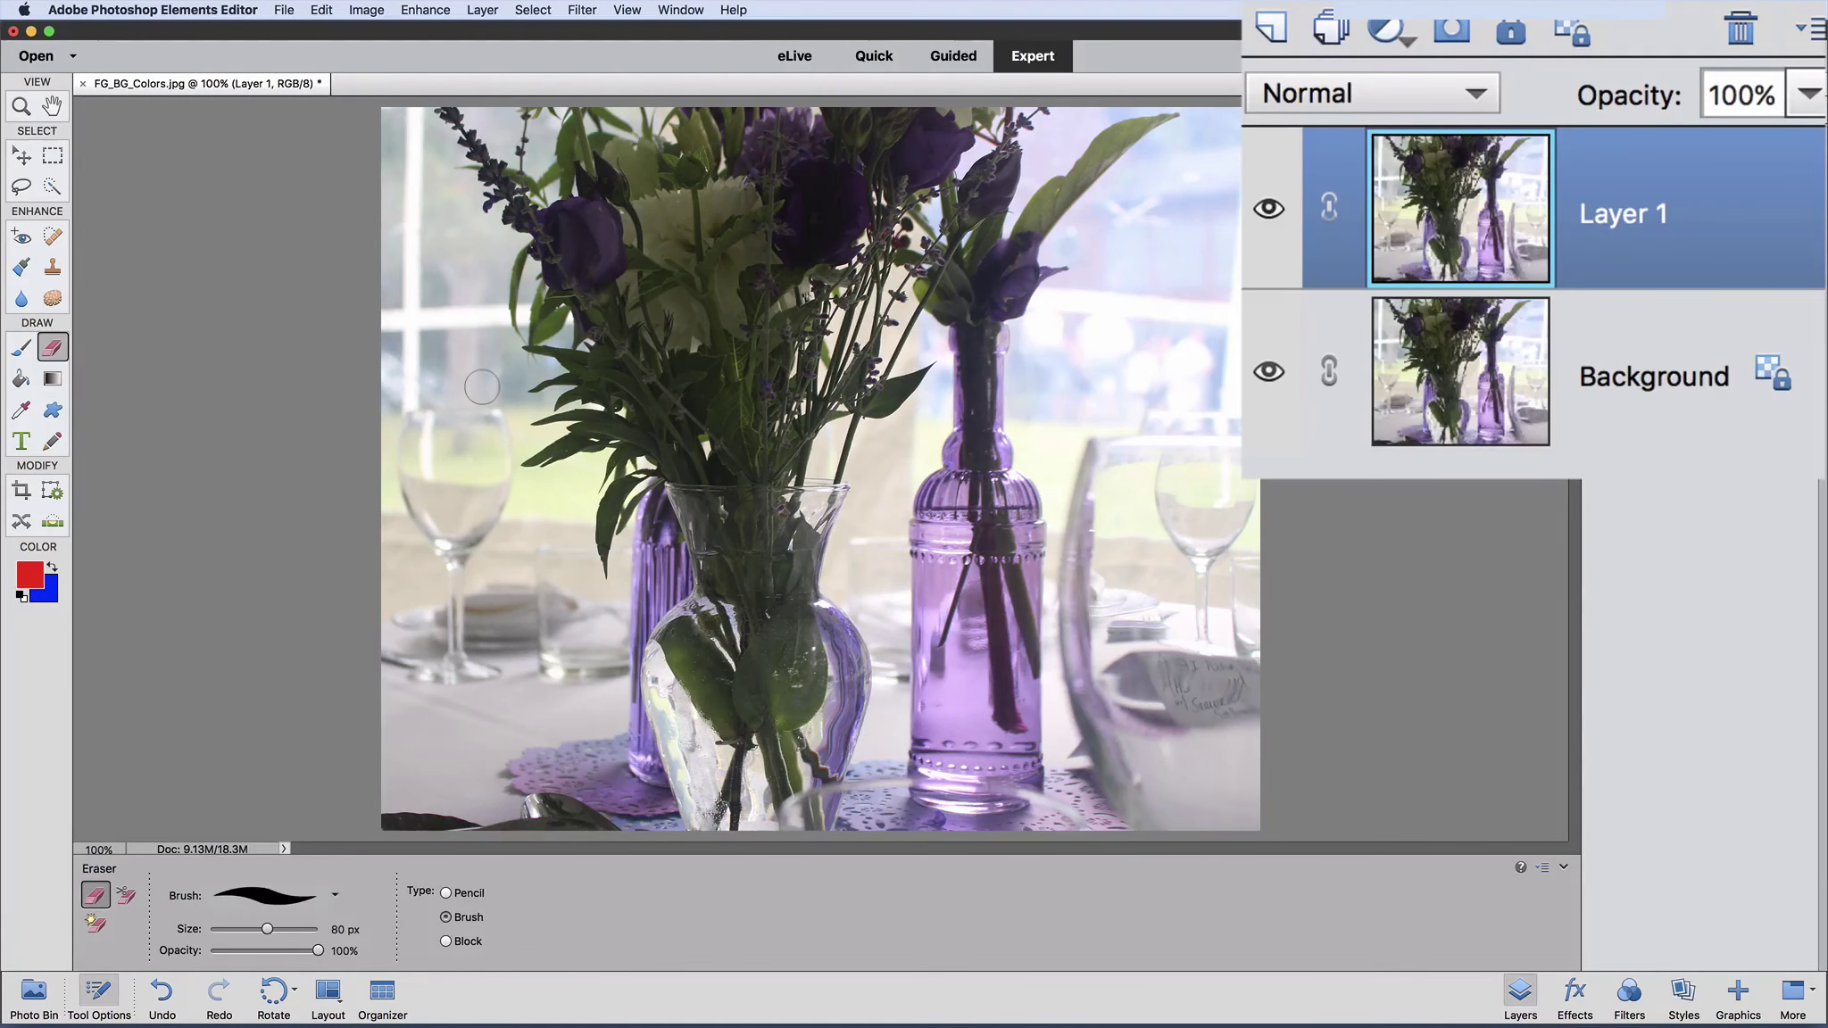
# Erase a diagonal stroke on the left side of the Background layer while temporarily hiding Layer 1.
pyautogui.click(1619, 379)
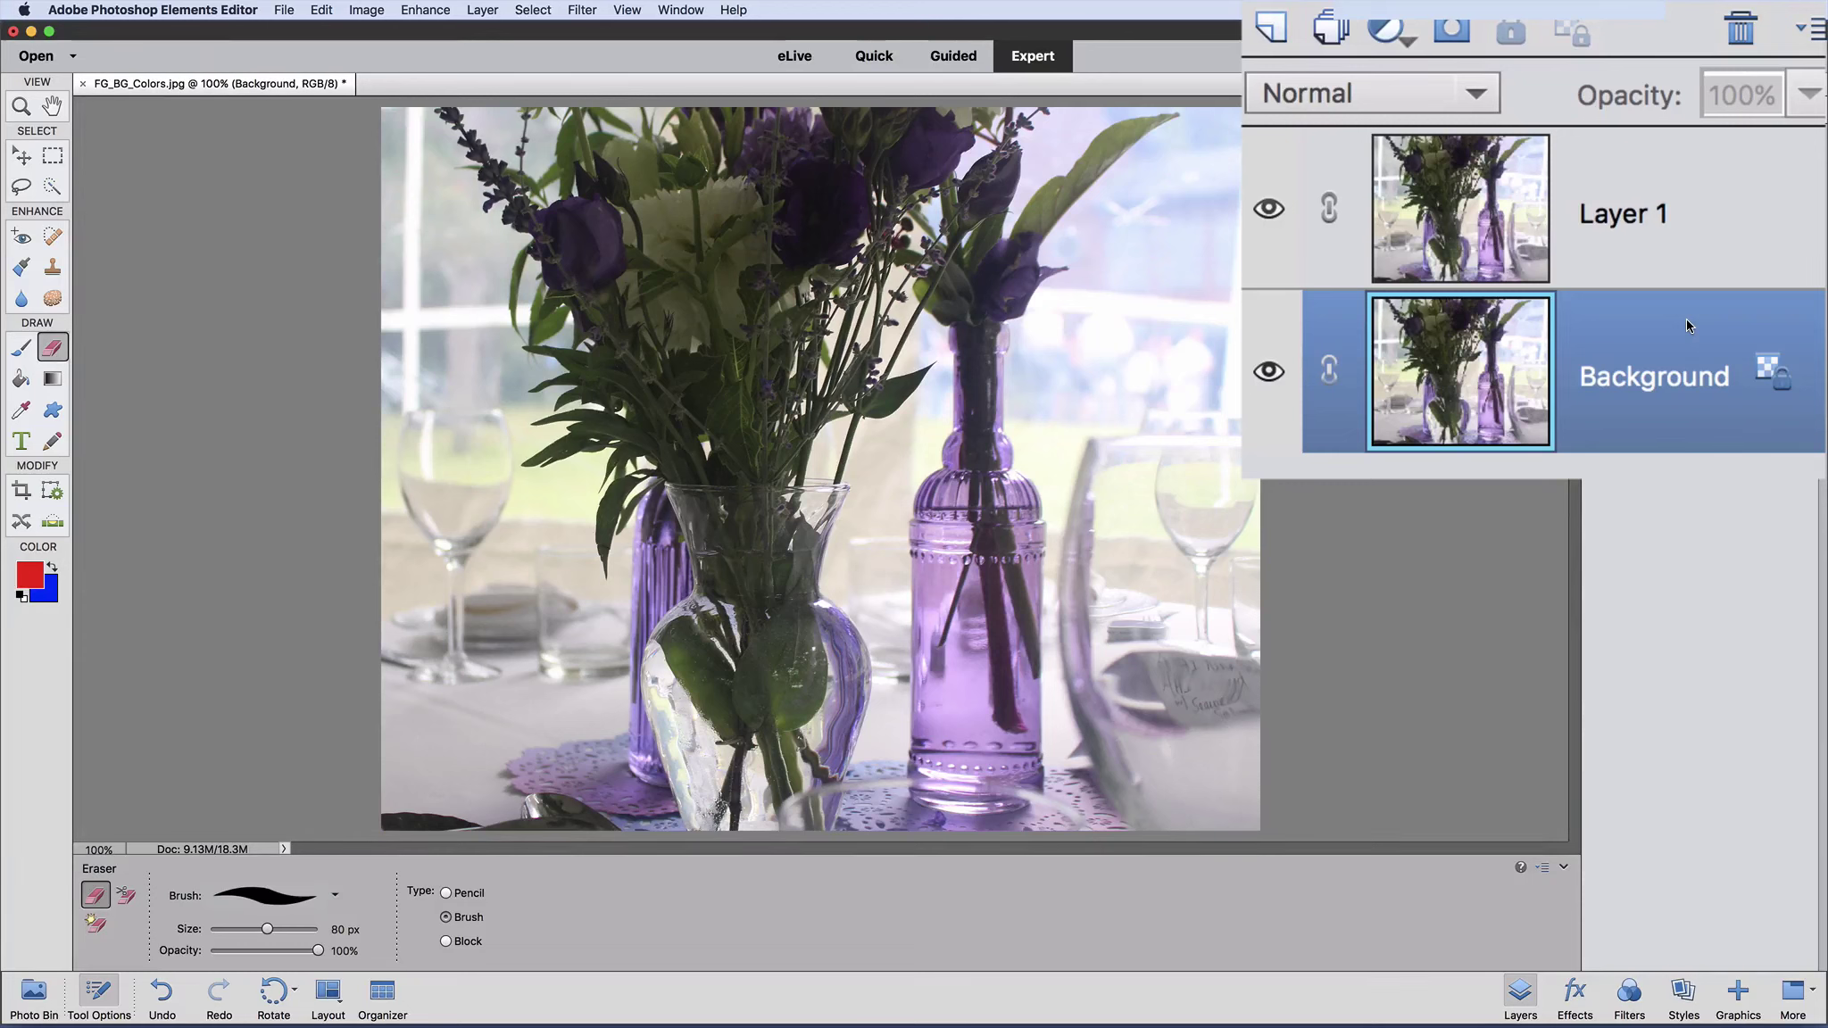
pyautogui.click(1269, 212)
pyautogui.click(440, 269)
pyautogui.moveTo(440, 268)
pyautogui.mouseDown()
pyautogui.moveTo(502, 368)
pyautogui.moveTo(578, 581)
pyautogui.mouseUp()
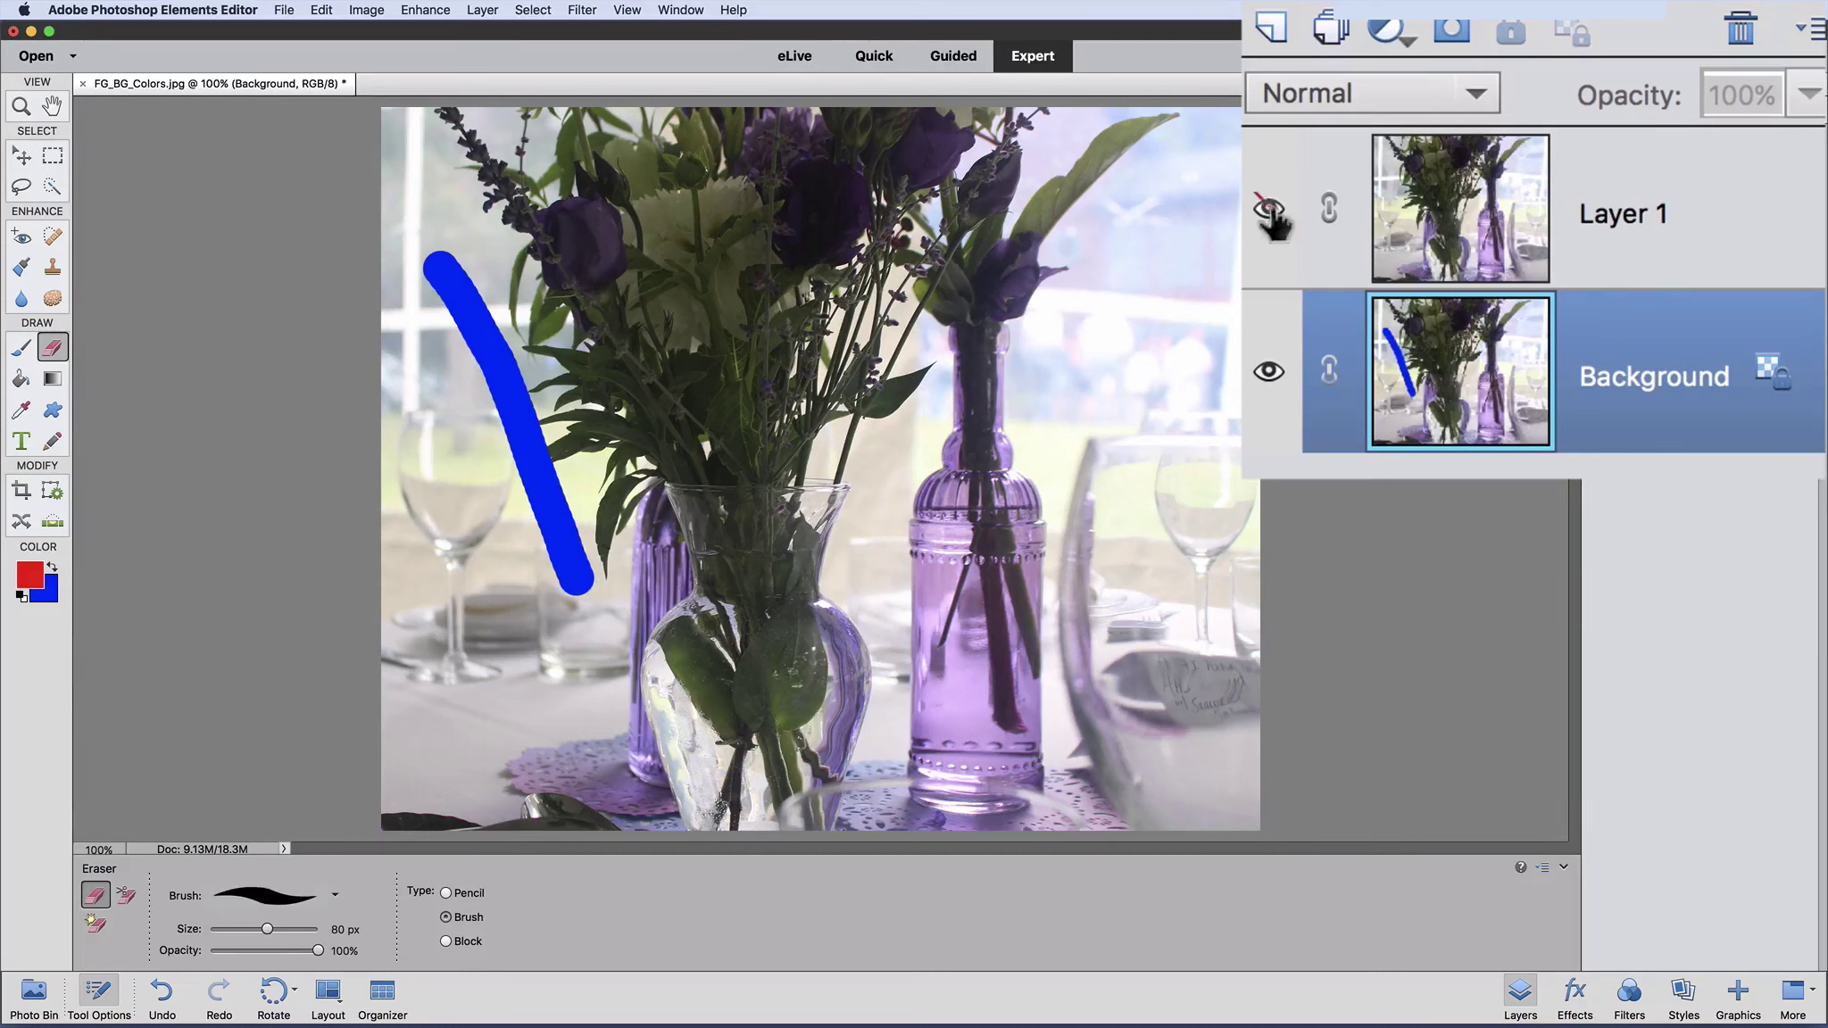
pyautogui.click(1268, 210)
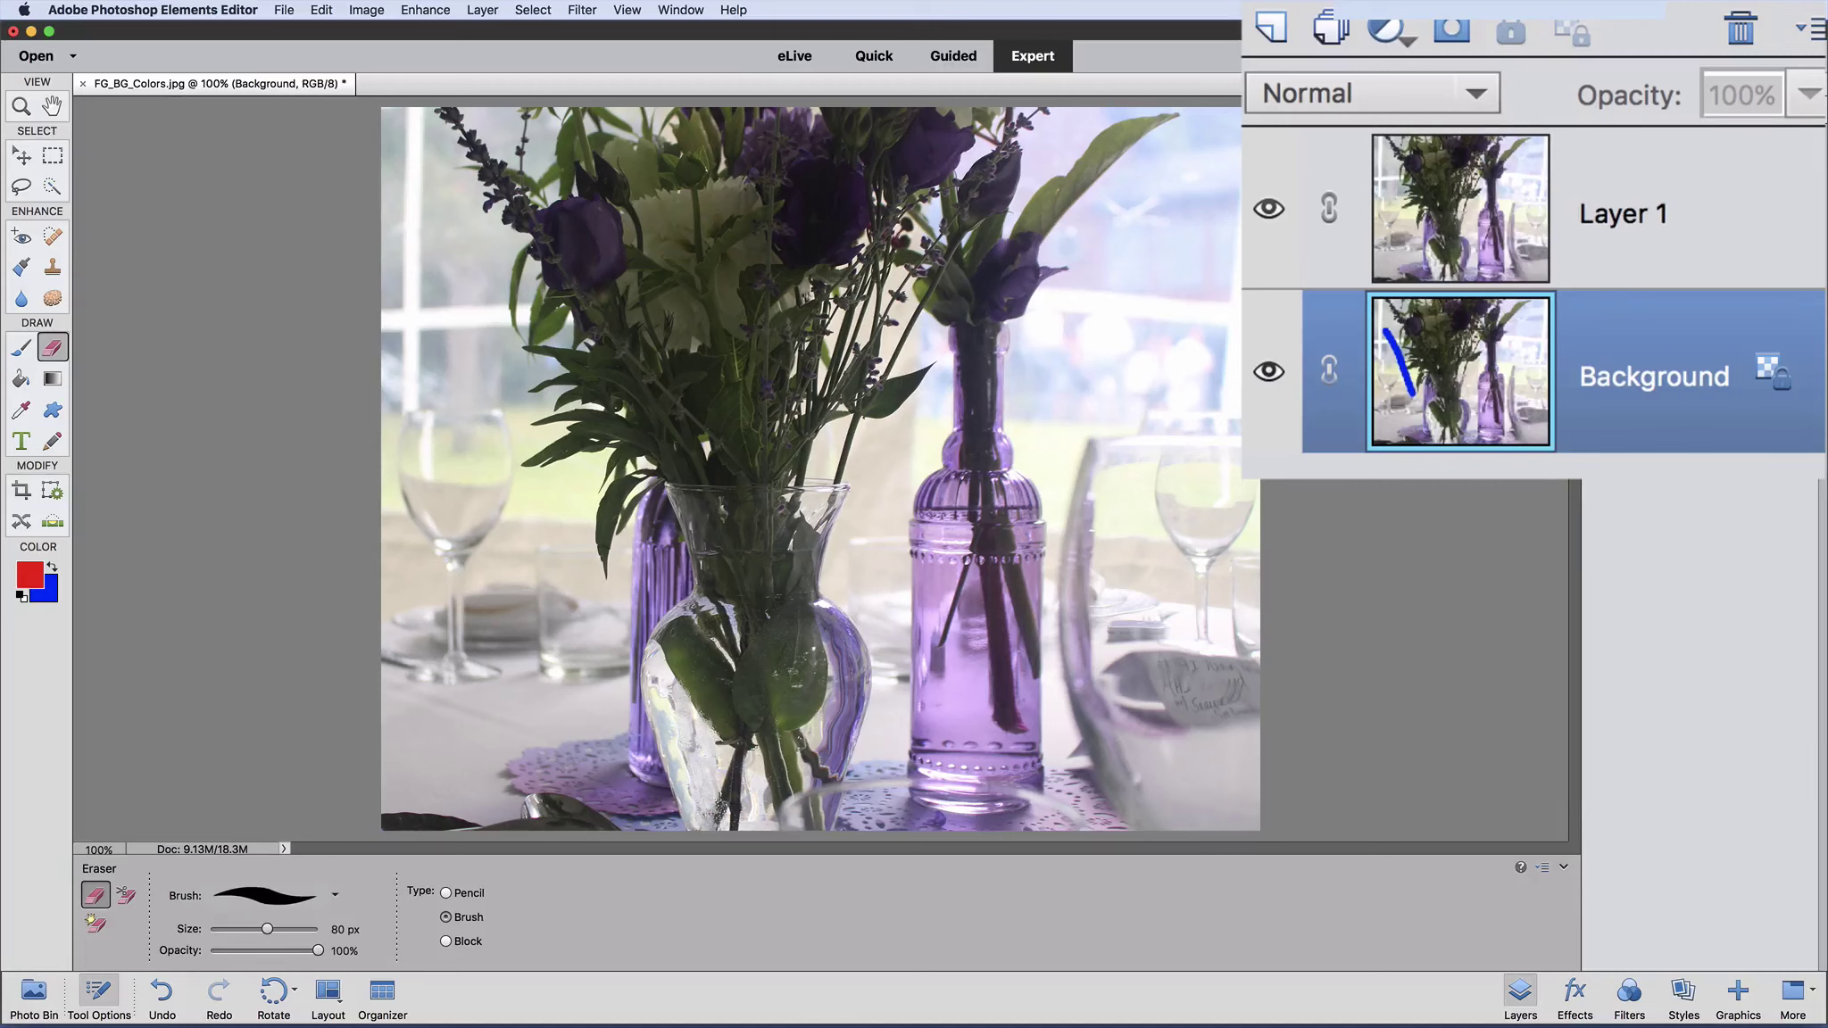
# Erase a diagonal stroke on Layer 1 to the right of the purple bottle and hide the Background layer.
pyautogui.click(1620, 230)
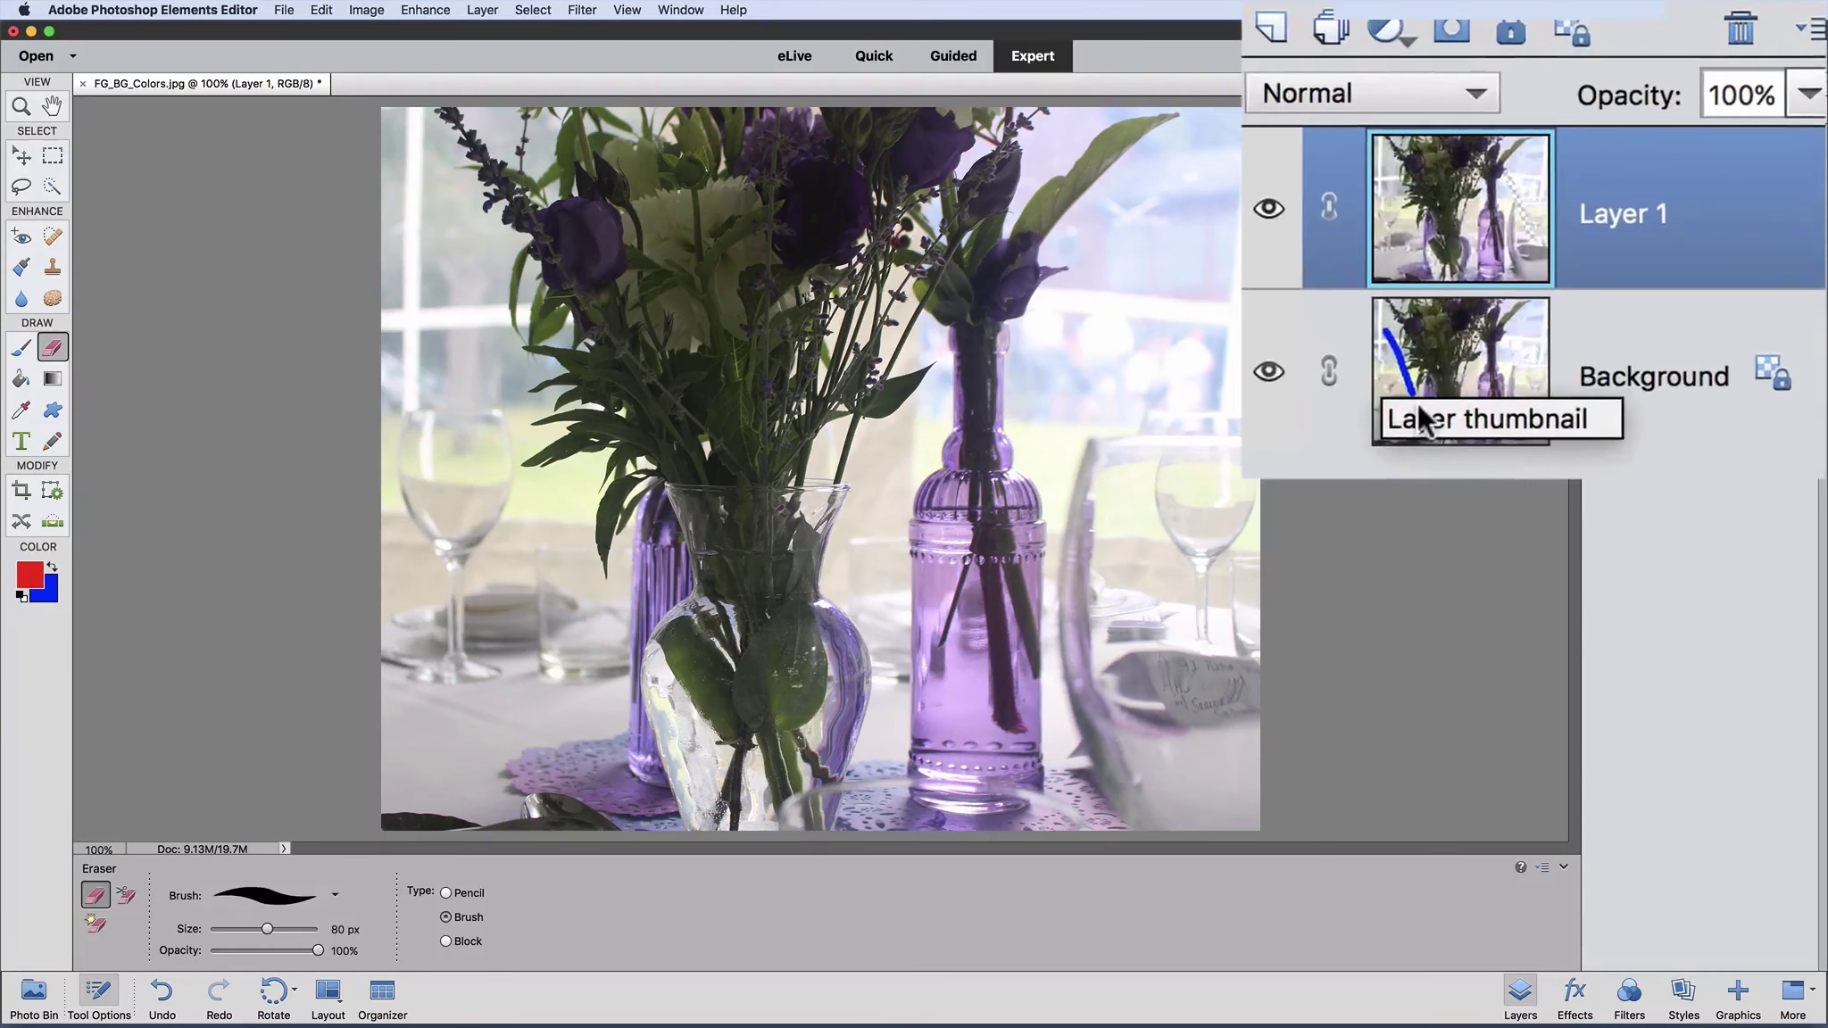
pyautogui.click(1268, 372)
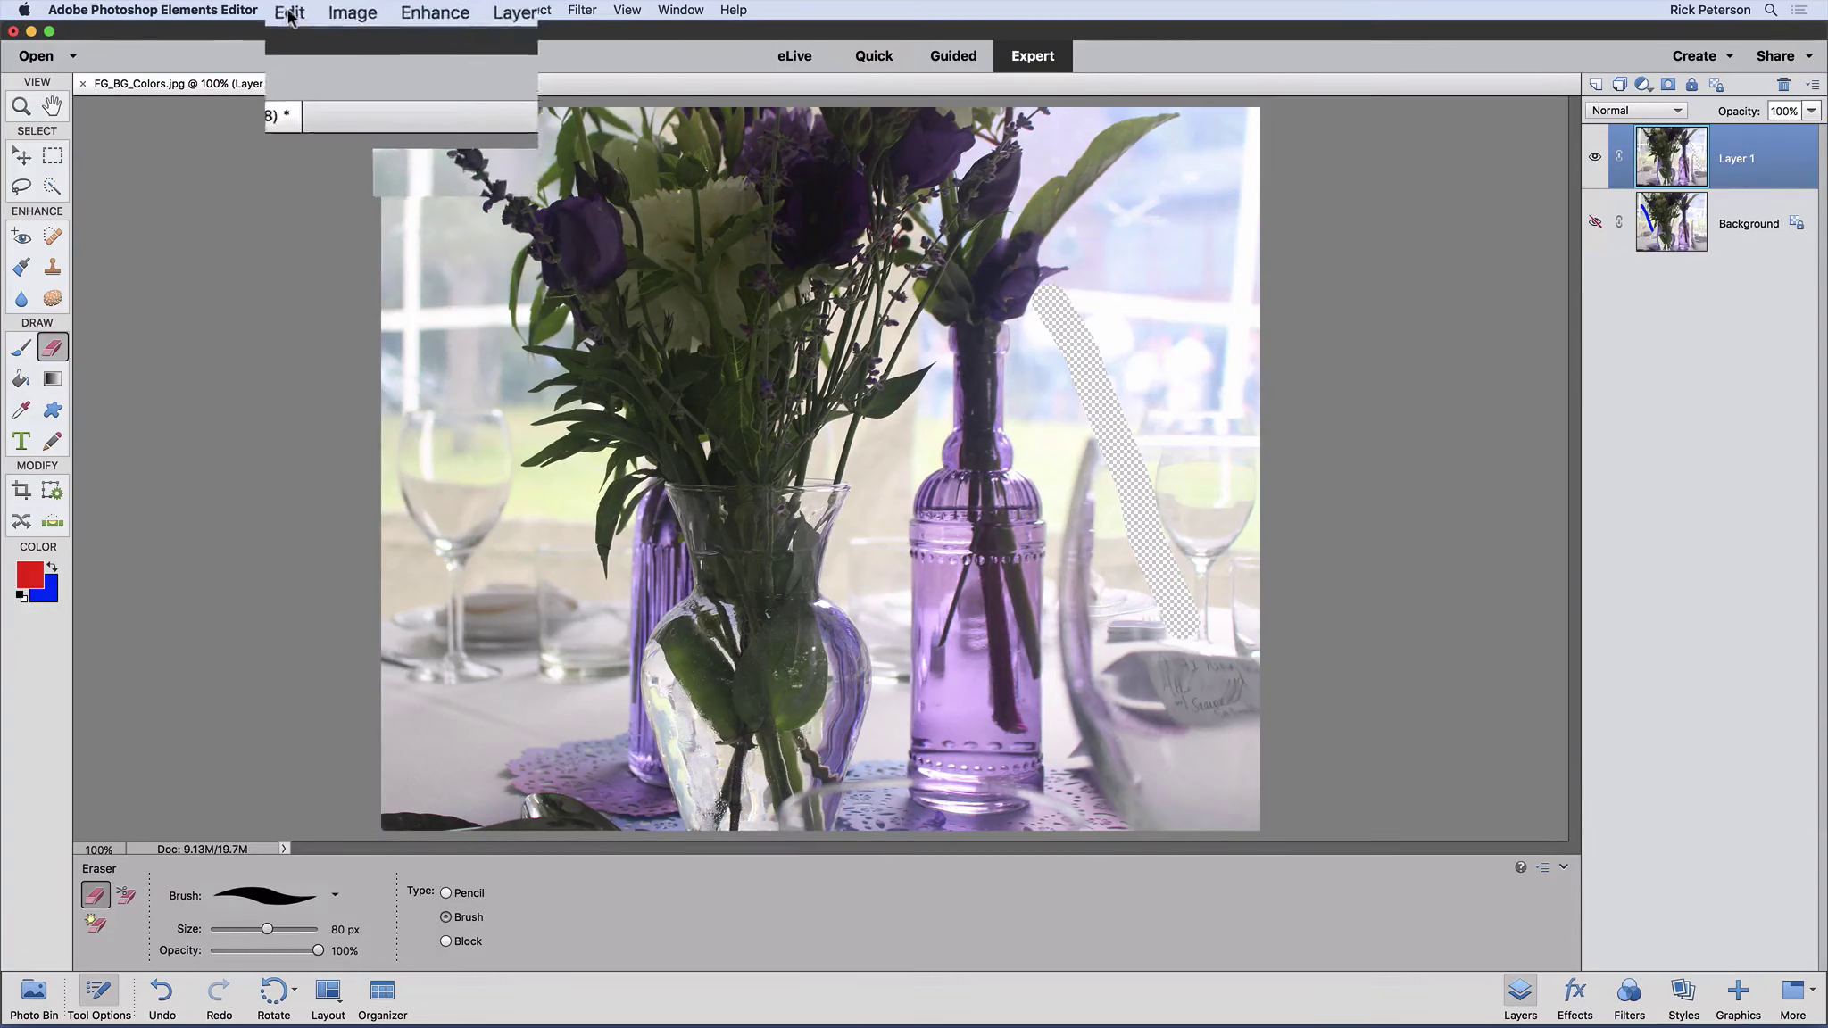
# Revert the photo to its last saved version.
pyautogui.click(321, 10)
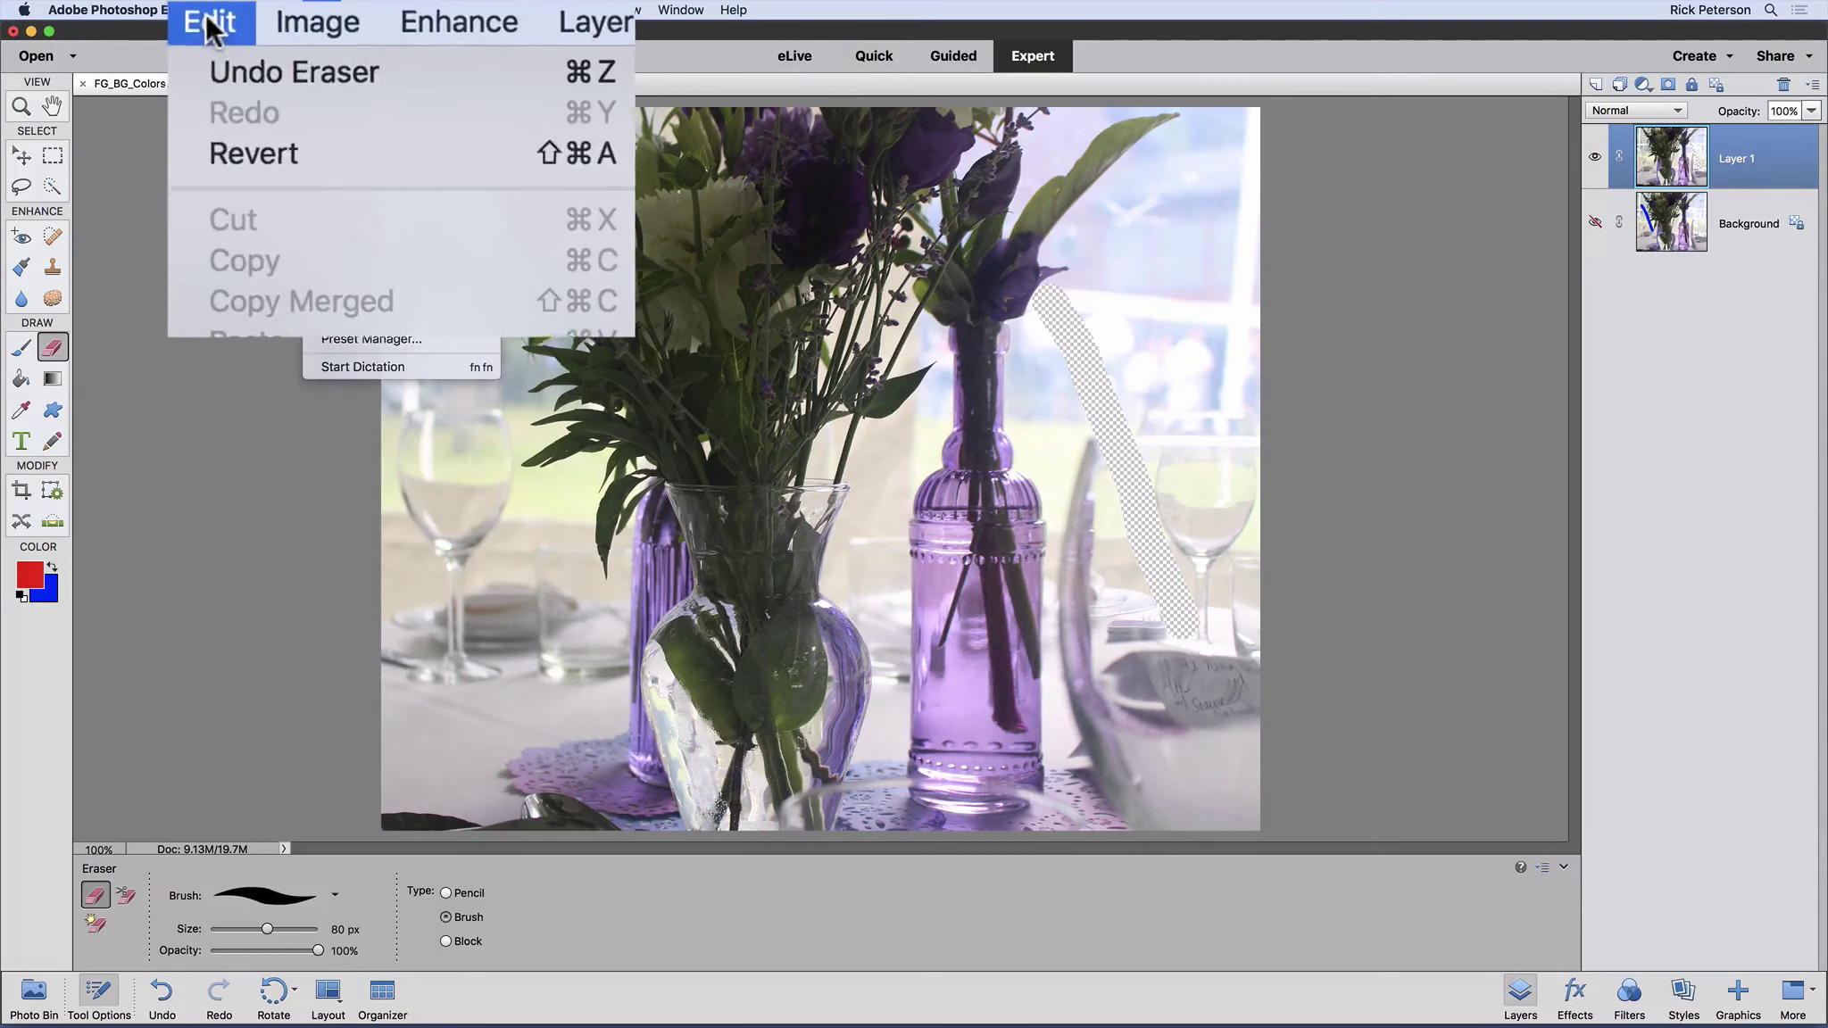
pyautogui.click(224, 159)
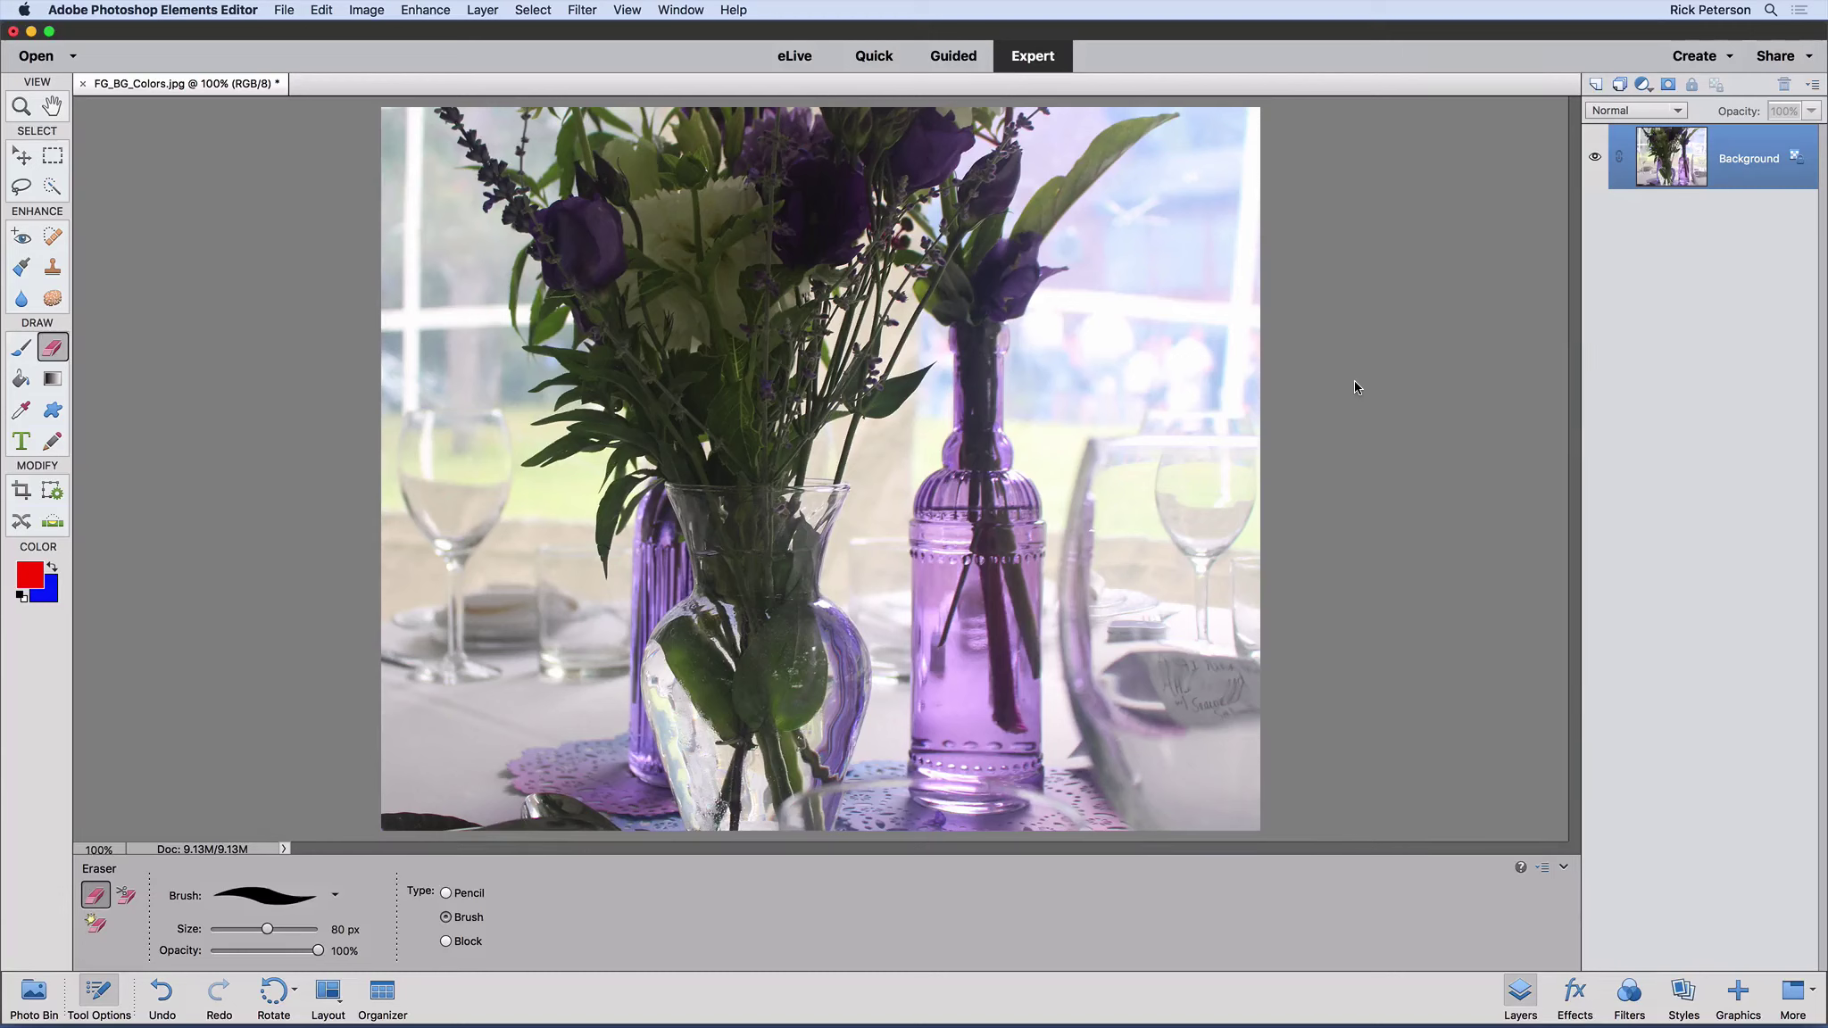
# Widen the canvas to 37.347 inches with Canvas Size, keeping the centre anchor and Background as the canvas extension color.
pyautogui.click(366, 9)
pyautogui.moveTo(371, 127)
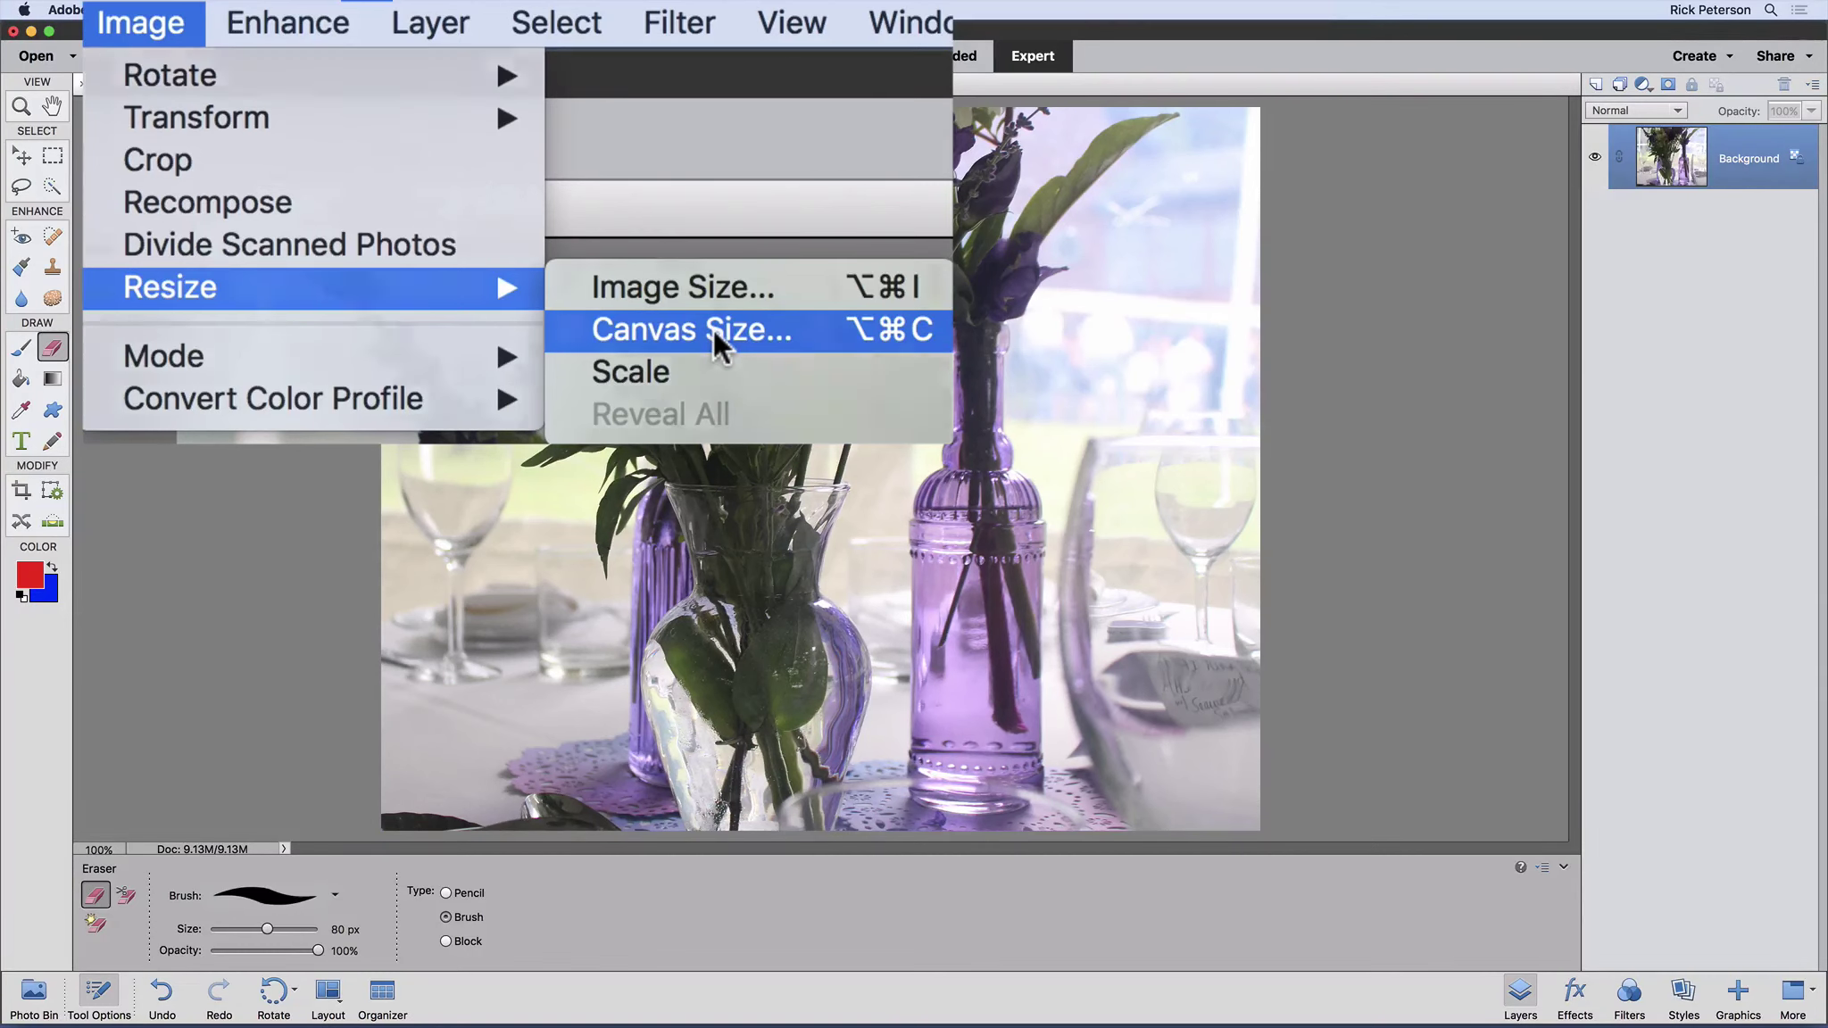
pyautogui.click(595, 133)
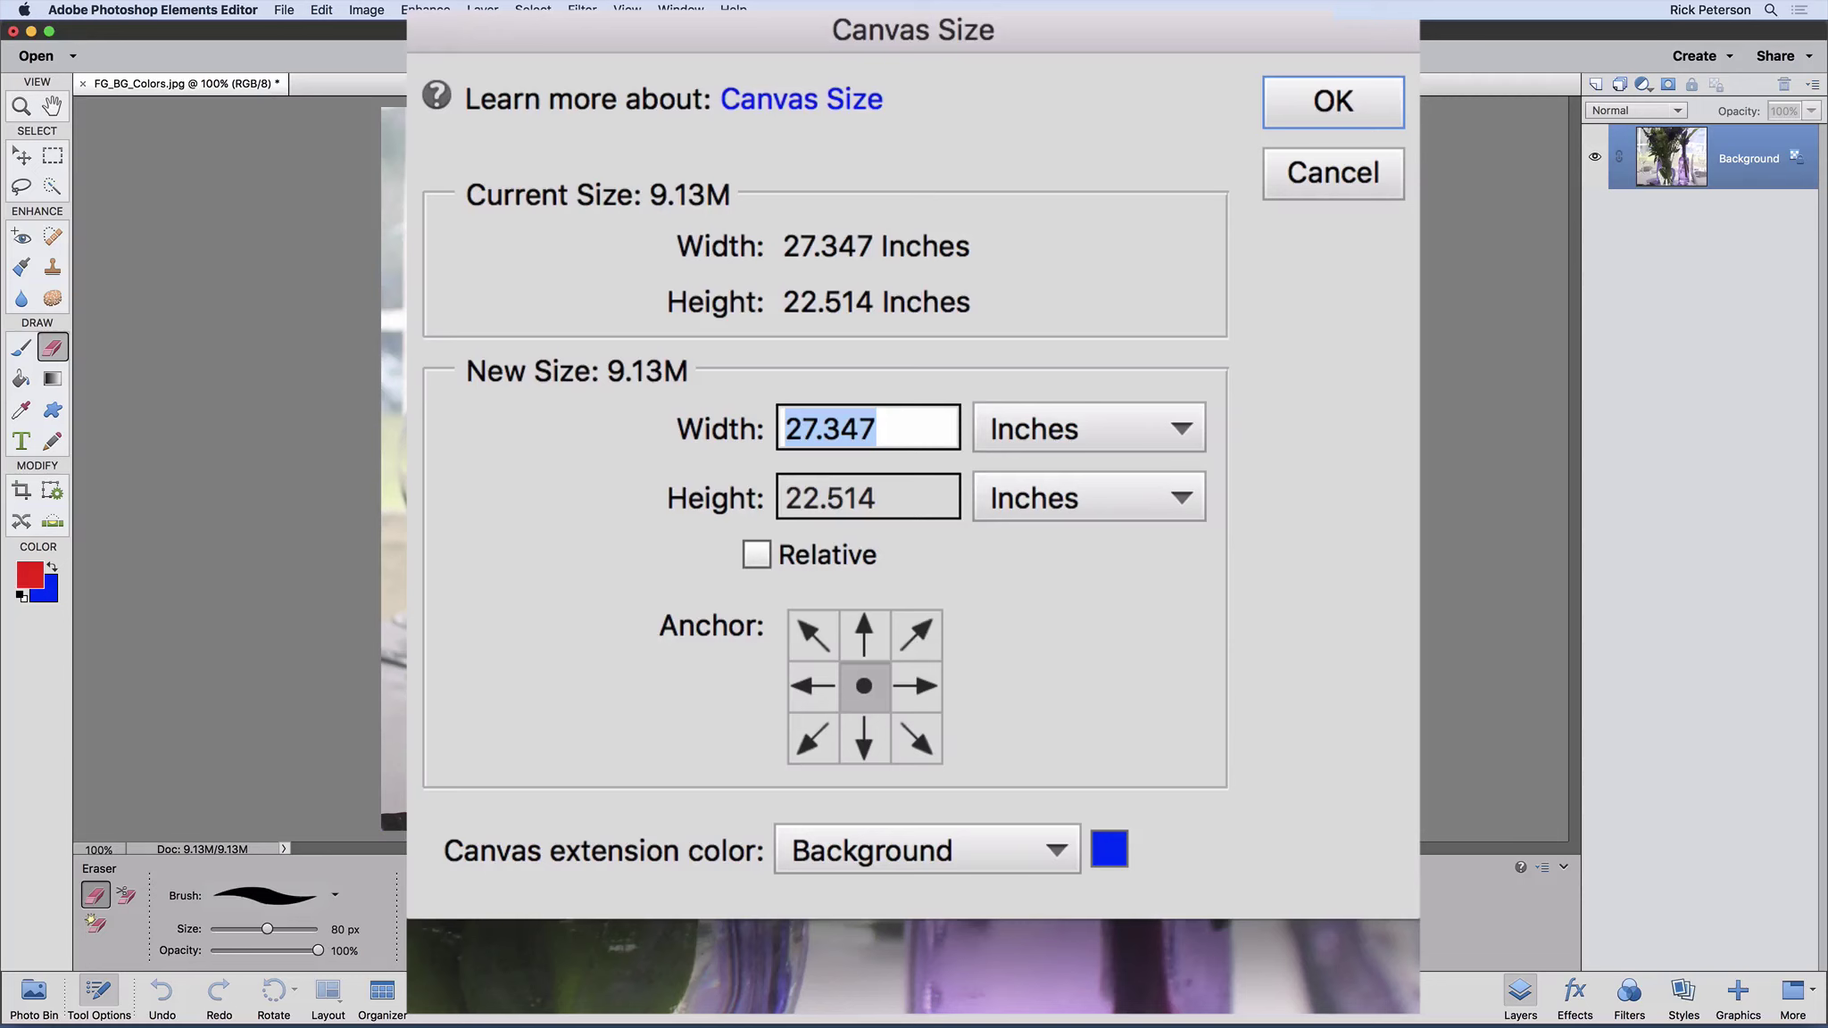
pyautogui.click(1055, 849)
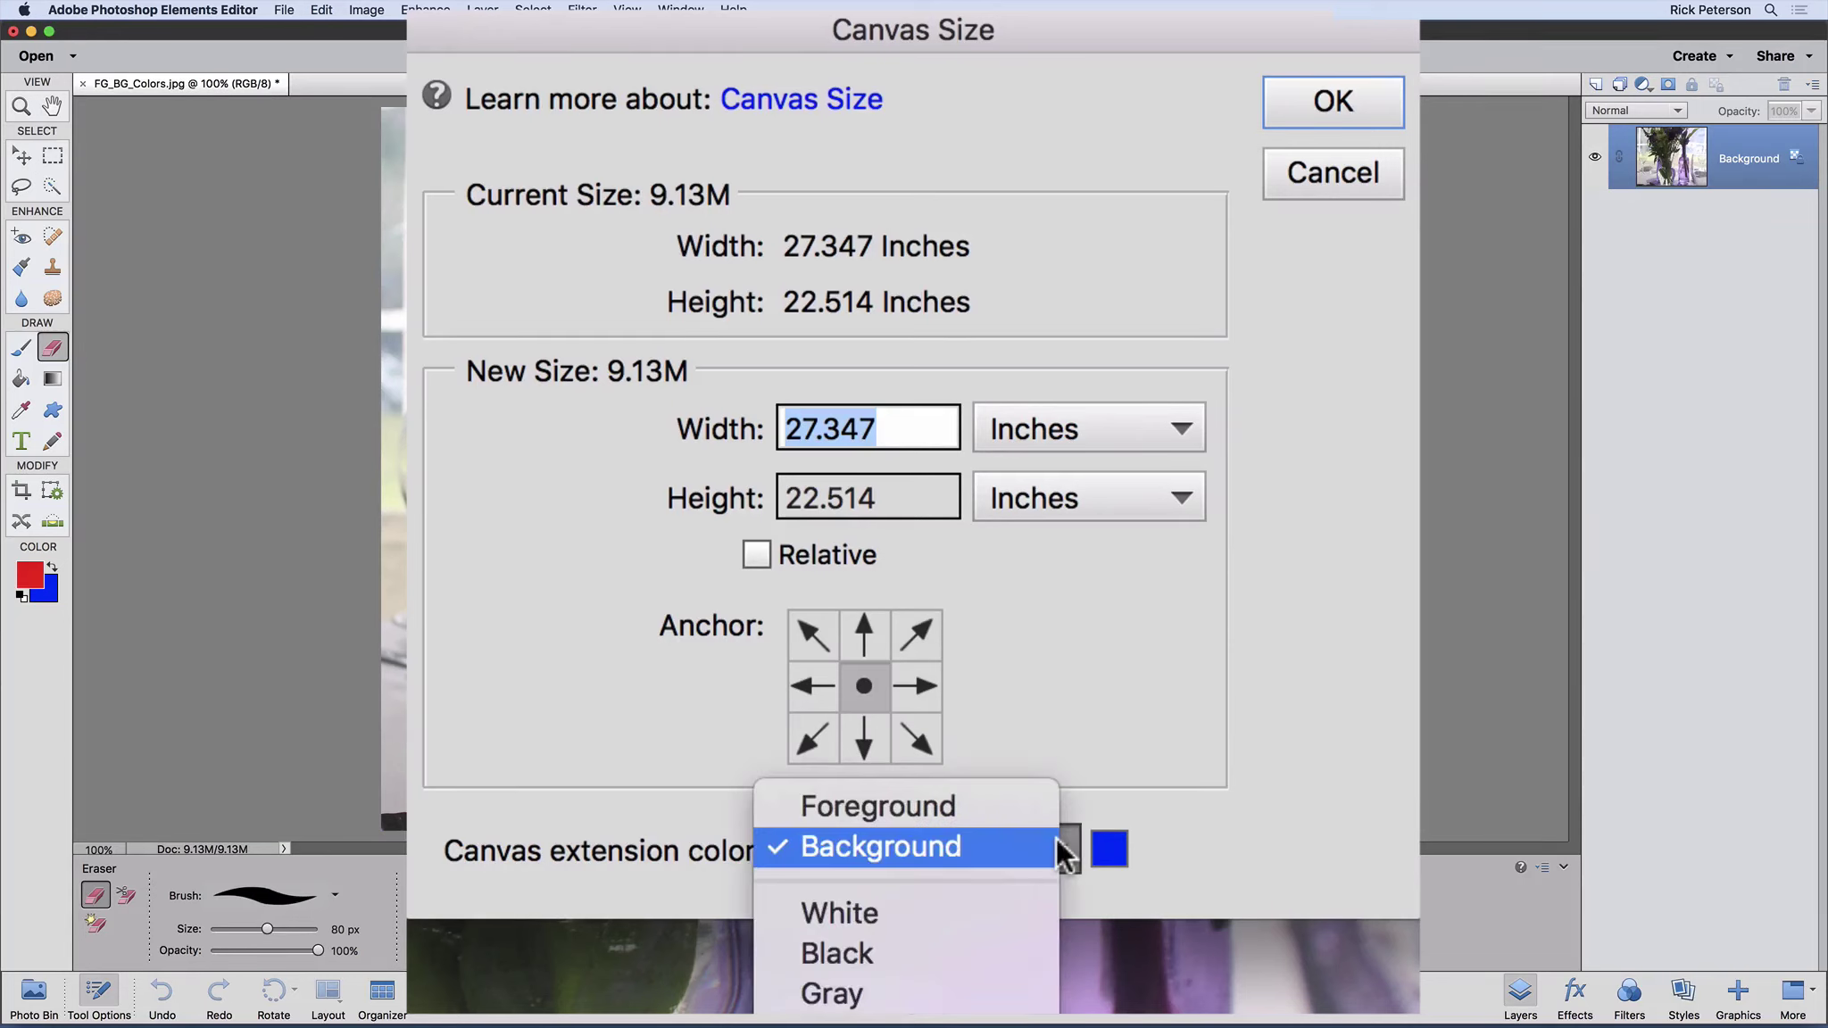
pyautogui.click(1268, 791)
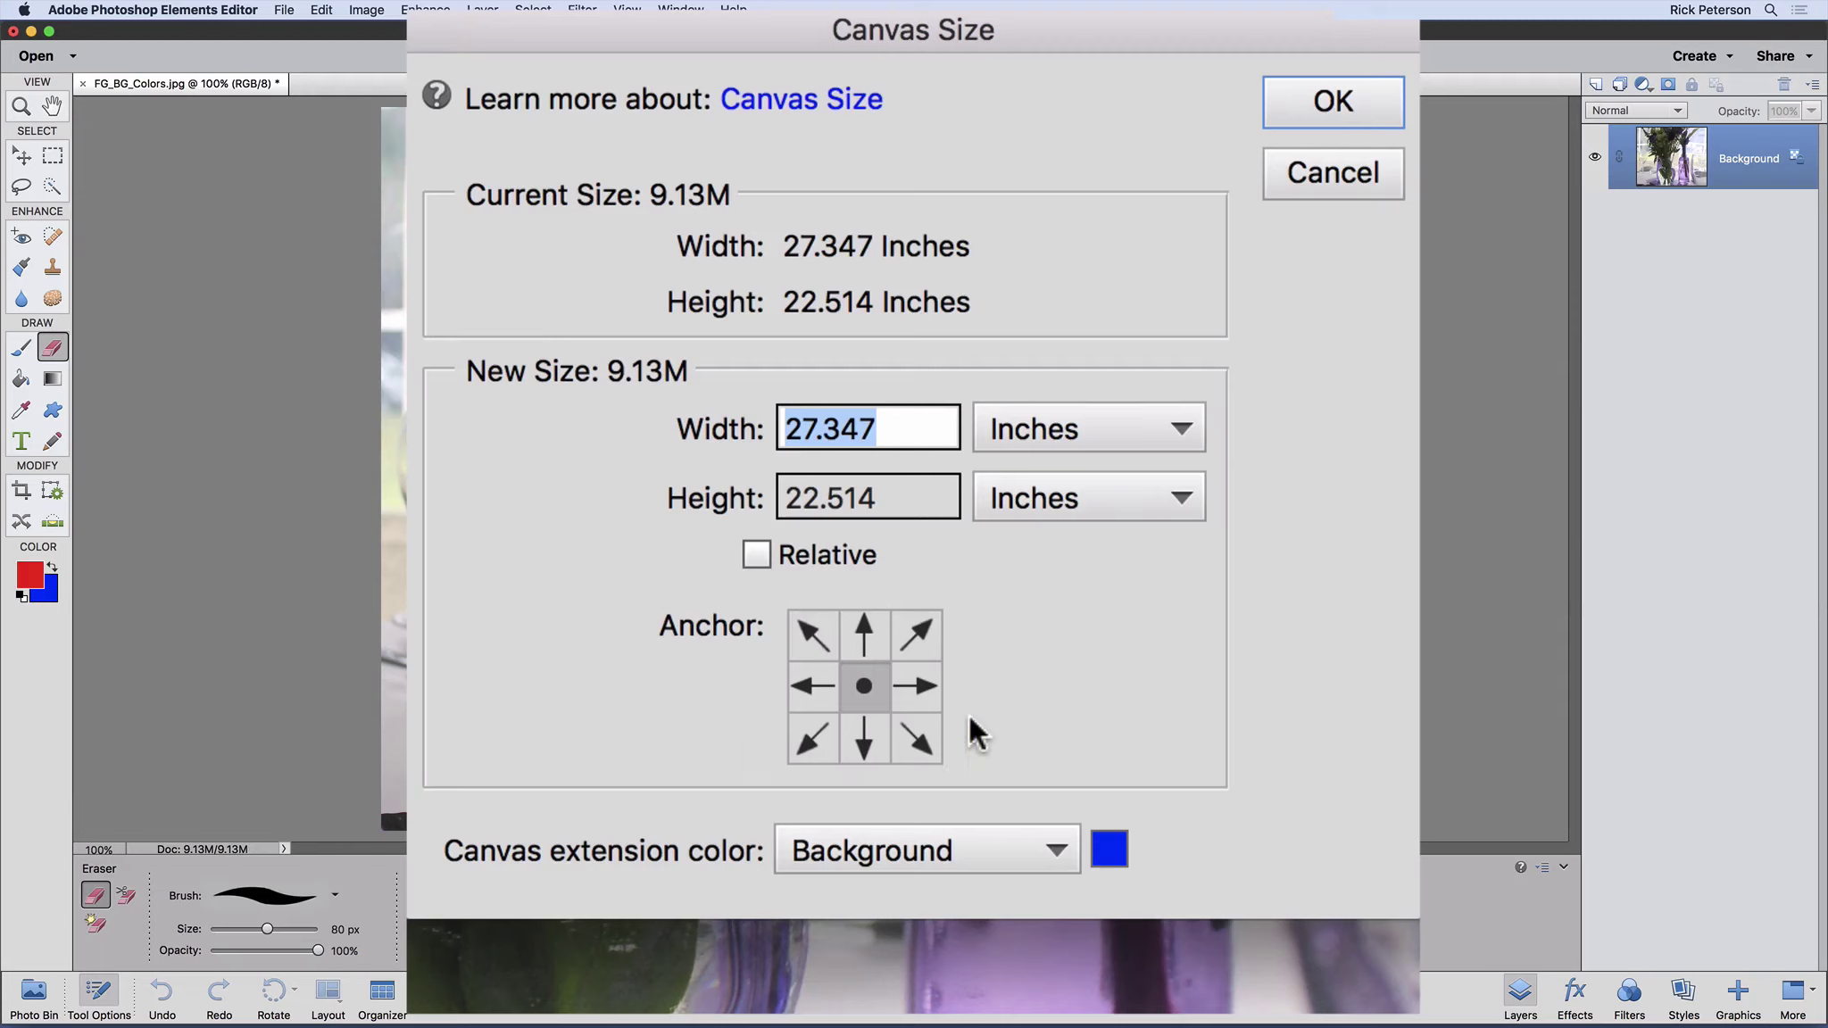
pyautogui.click(800, 427)
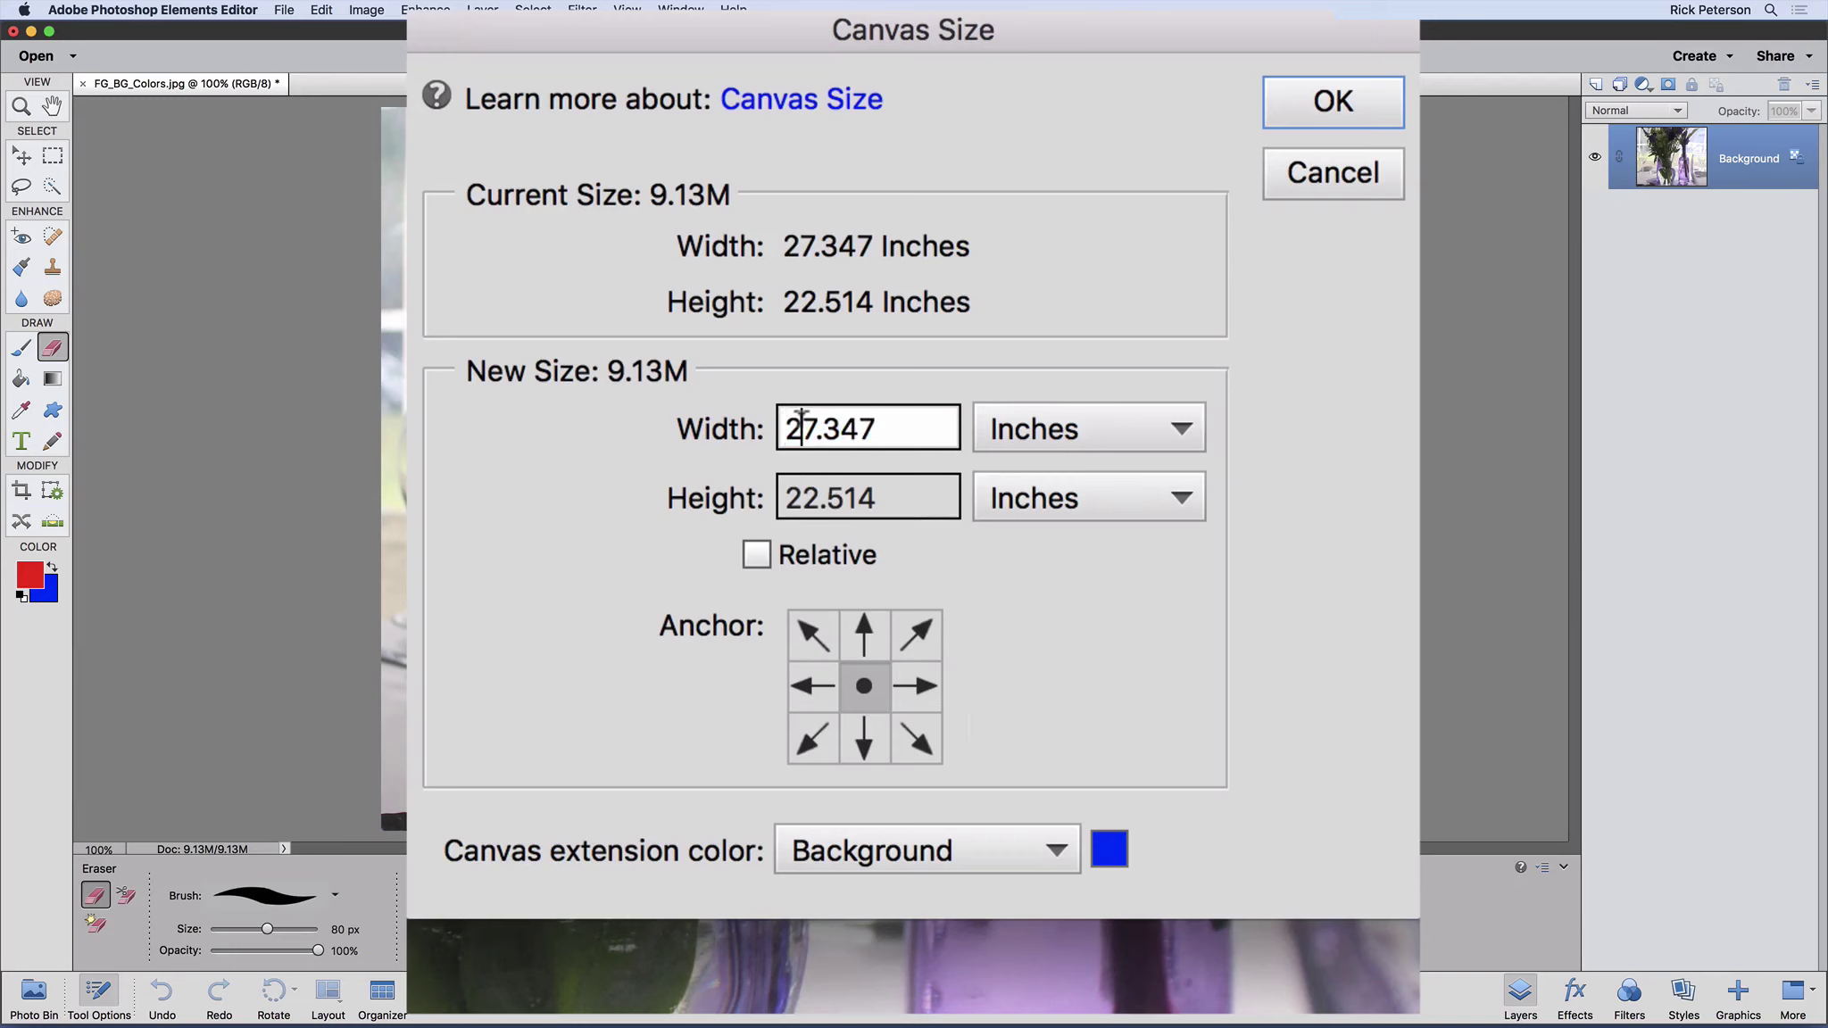
pyautogui.moveTo(803, 427); pyautogui.dragTo(789, 426)
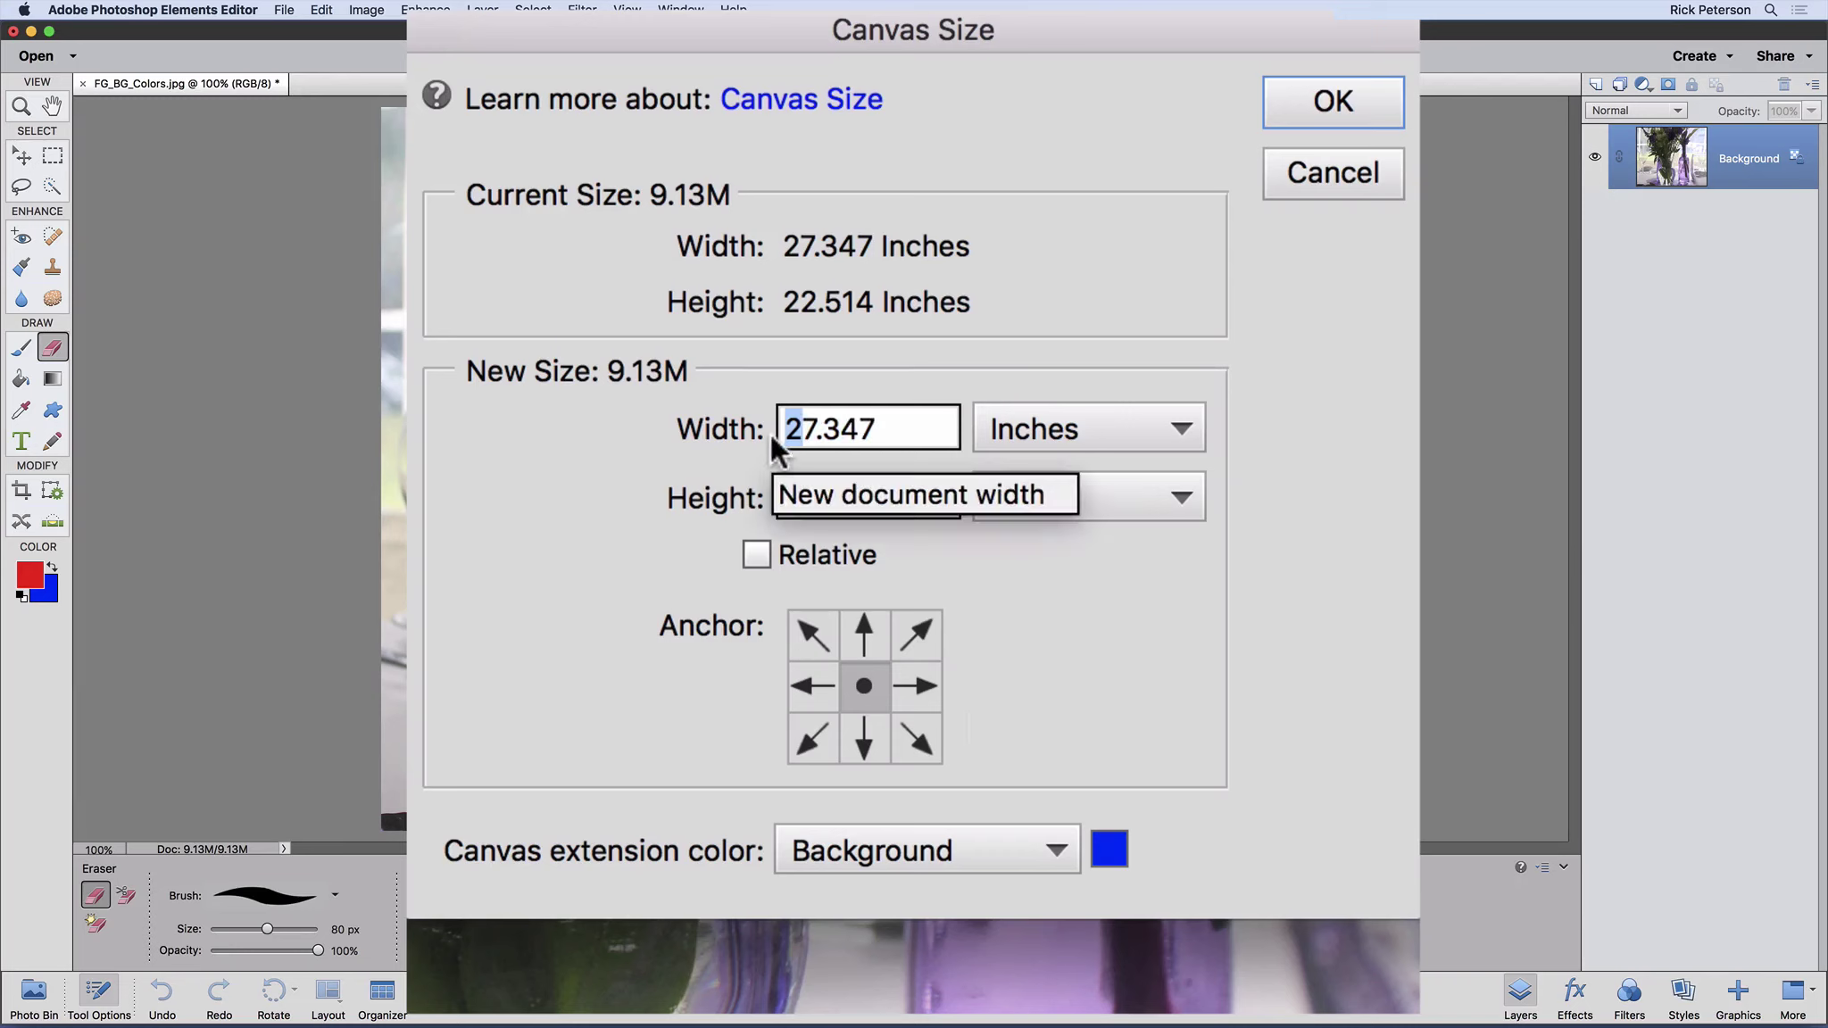
pyautogui.write('3')
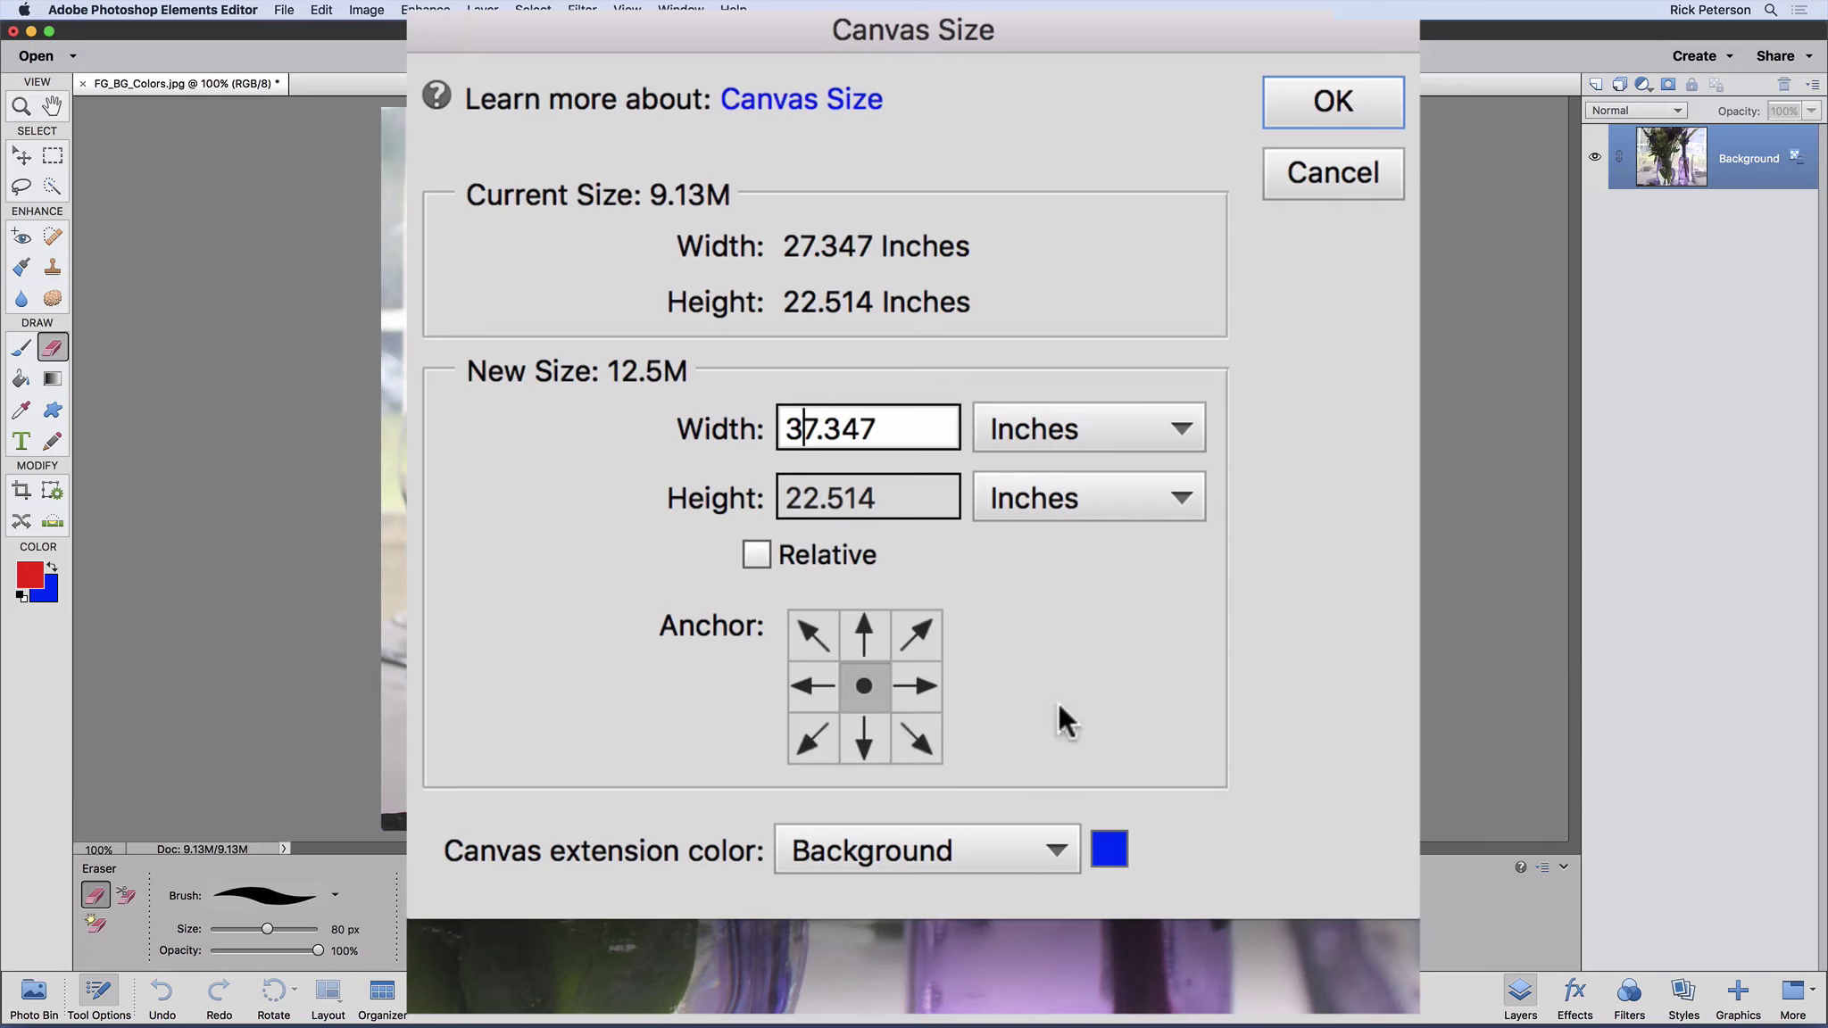
pyautogui.click(1322, 101)
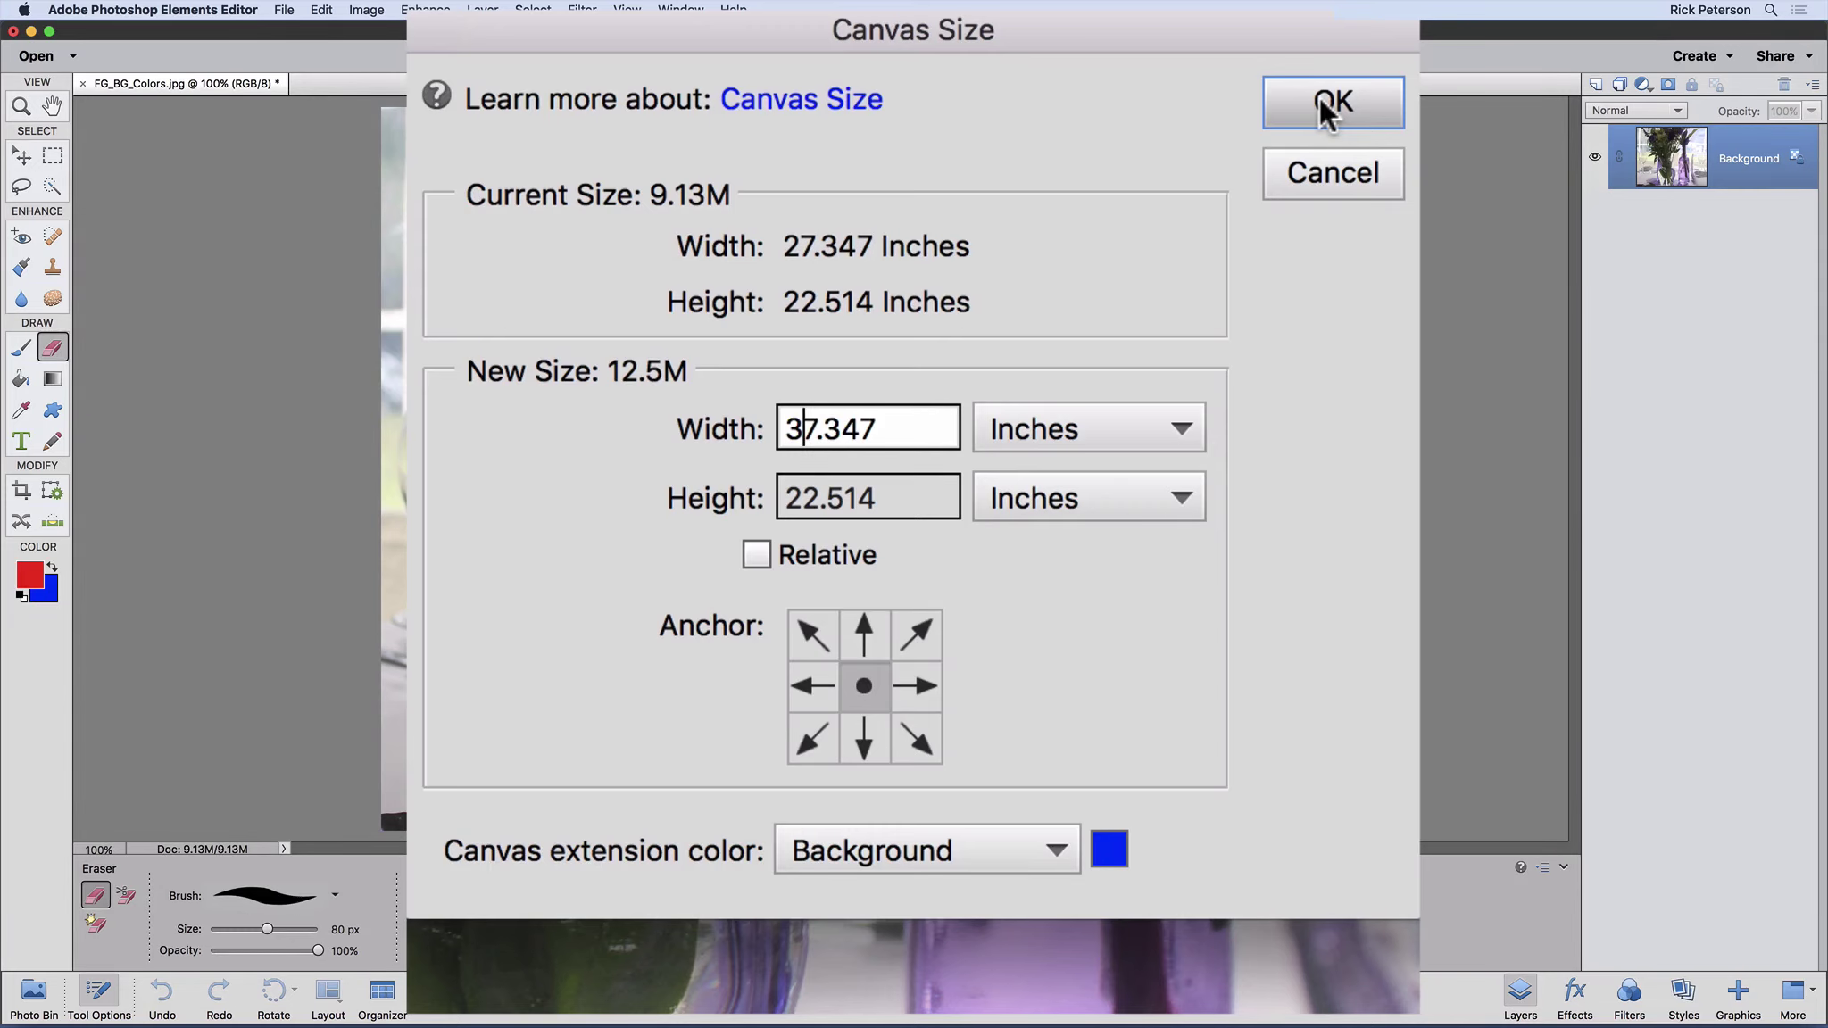
pyautogui.click(1322, 101)
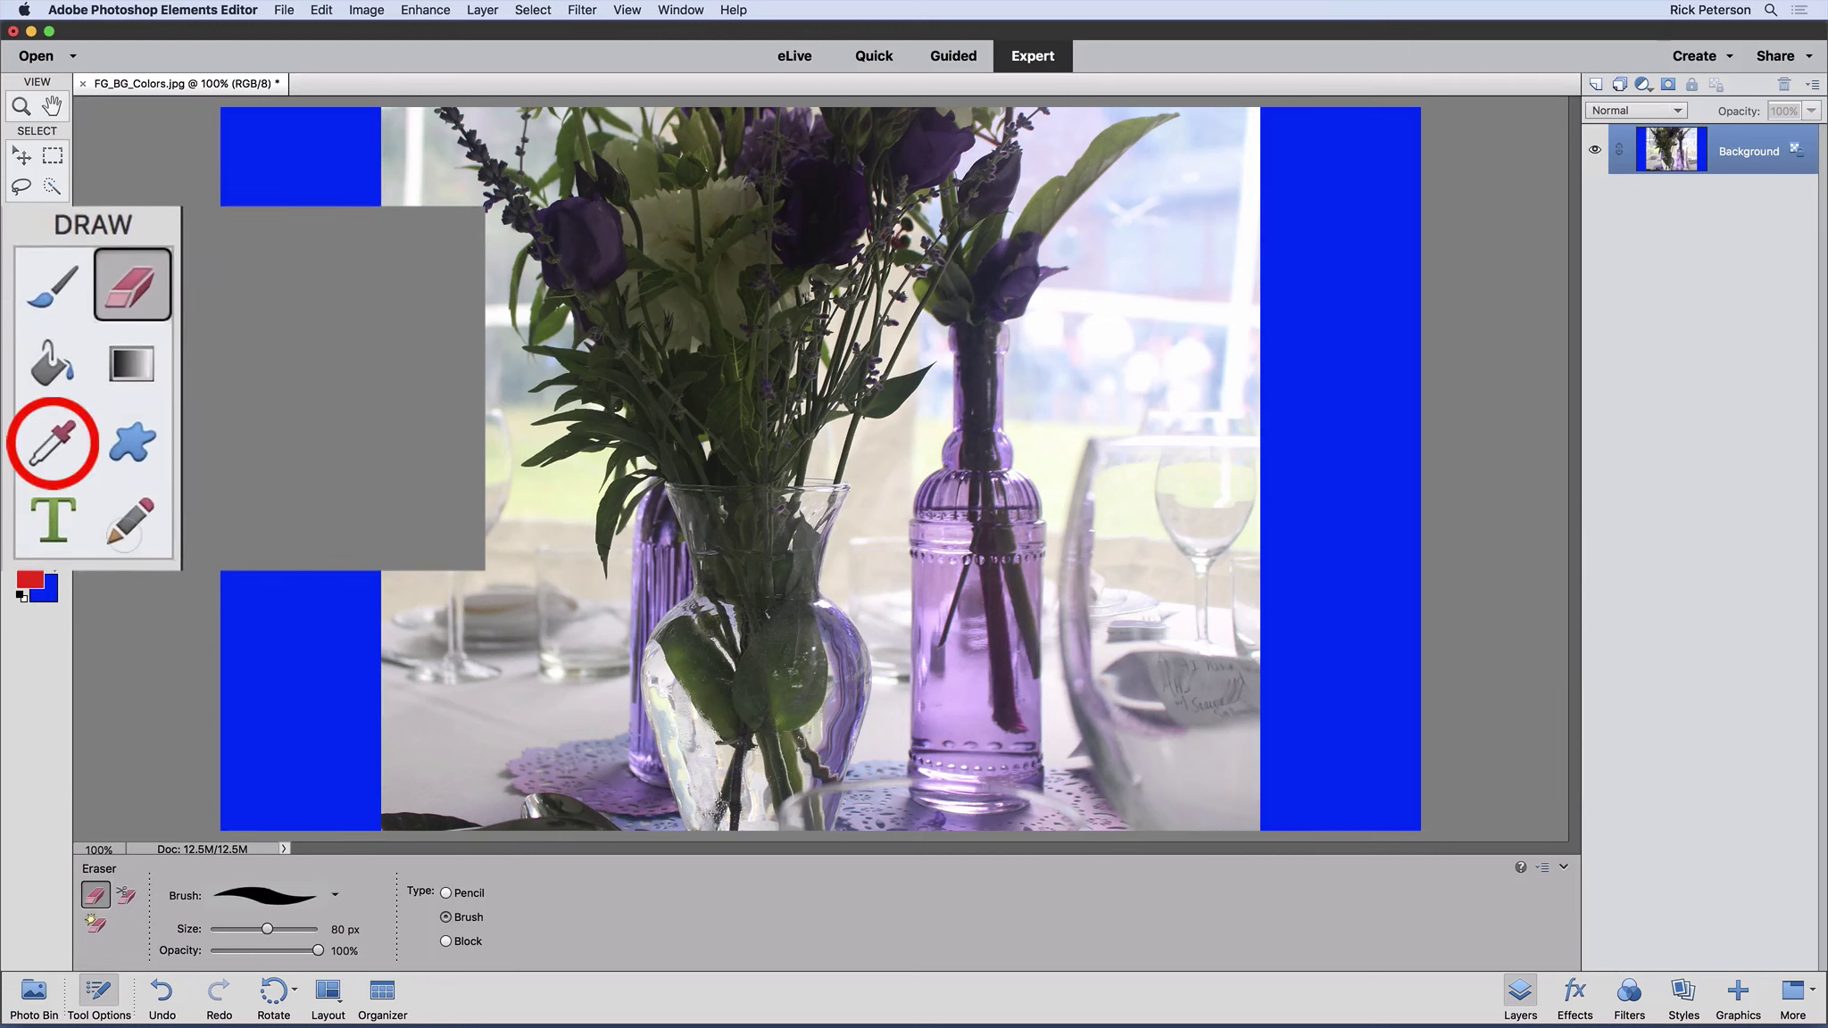
# Sample purple from the bottle's neck as the foreground color and green from the upper leaf as the background color with the Eyedropper.
pyautogui.click(37, 441)
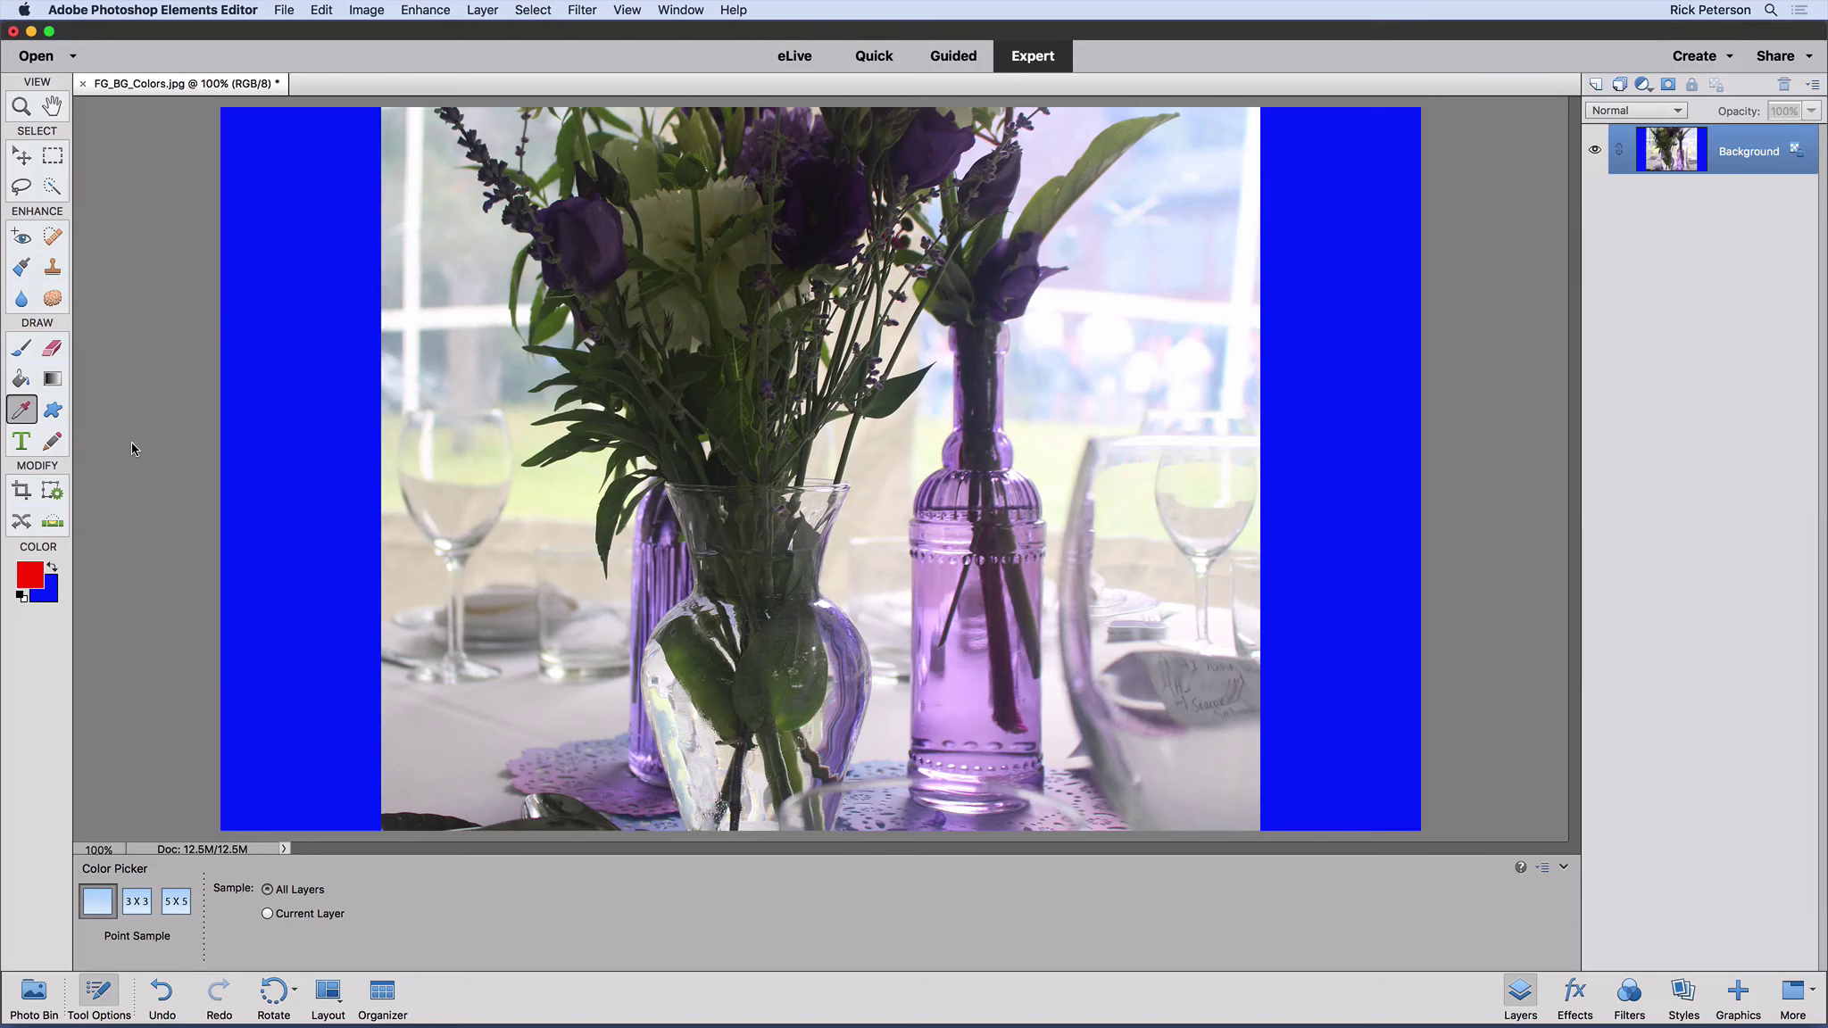
pyautogui.click(961, 416)
pyautogui.press('alt')
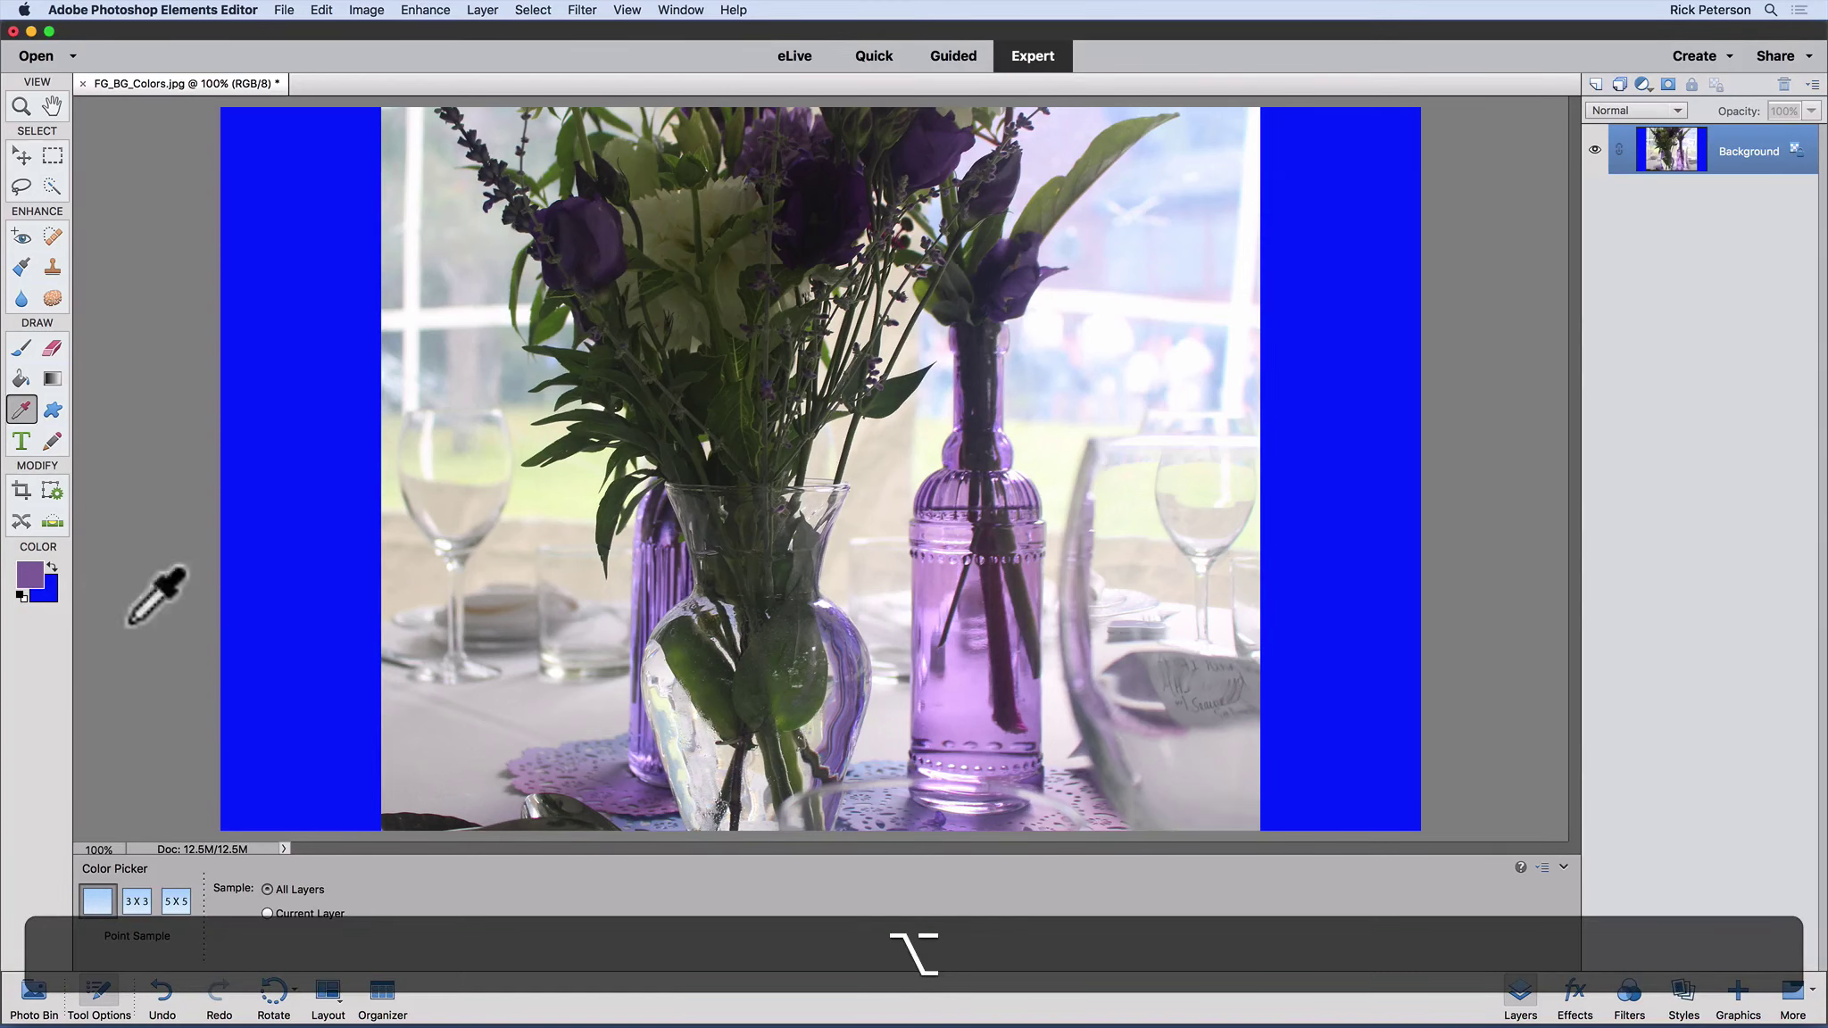
pyautogui.keyDown('alt'); pyautogui.click(1032, 213); pyautogui.keyUp('alt')
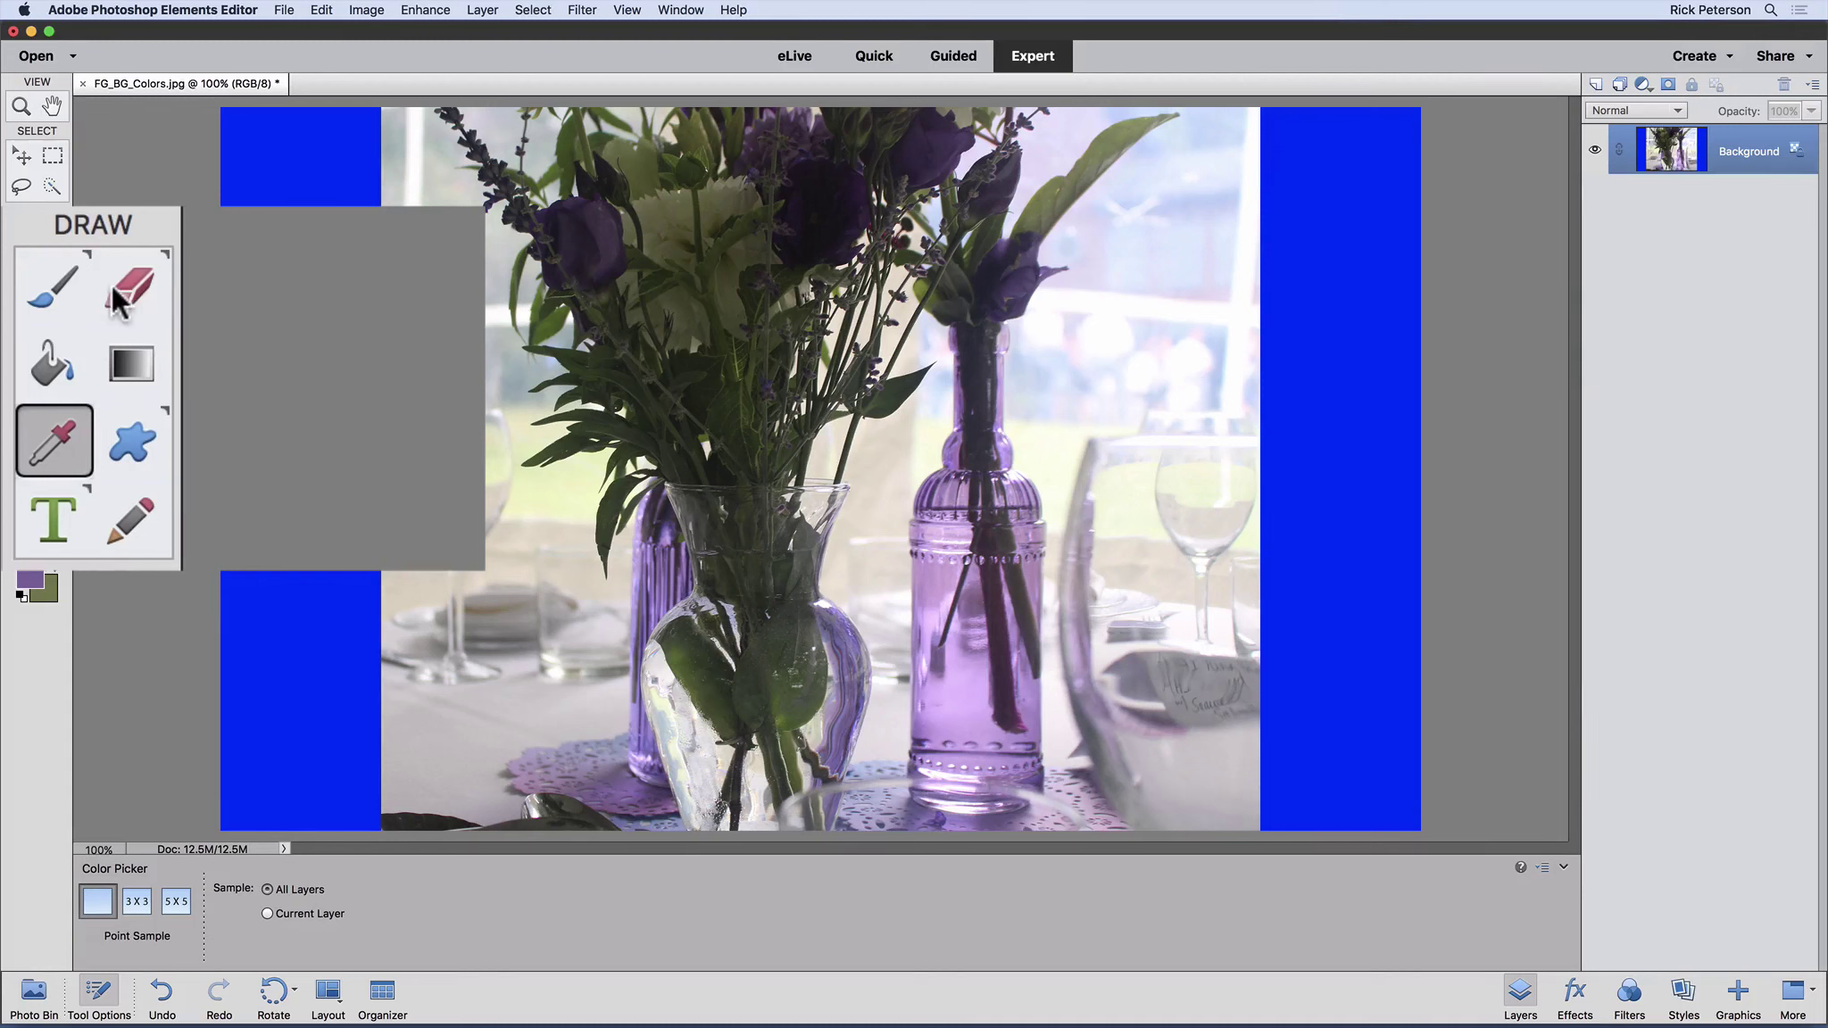
# Erase a diagonal stroke from the blue left border down across the wine glass on the Background layer.
pyautogui.click(52, 346)
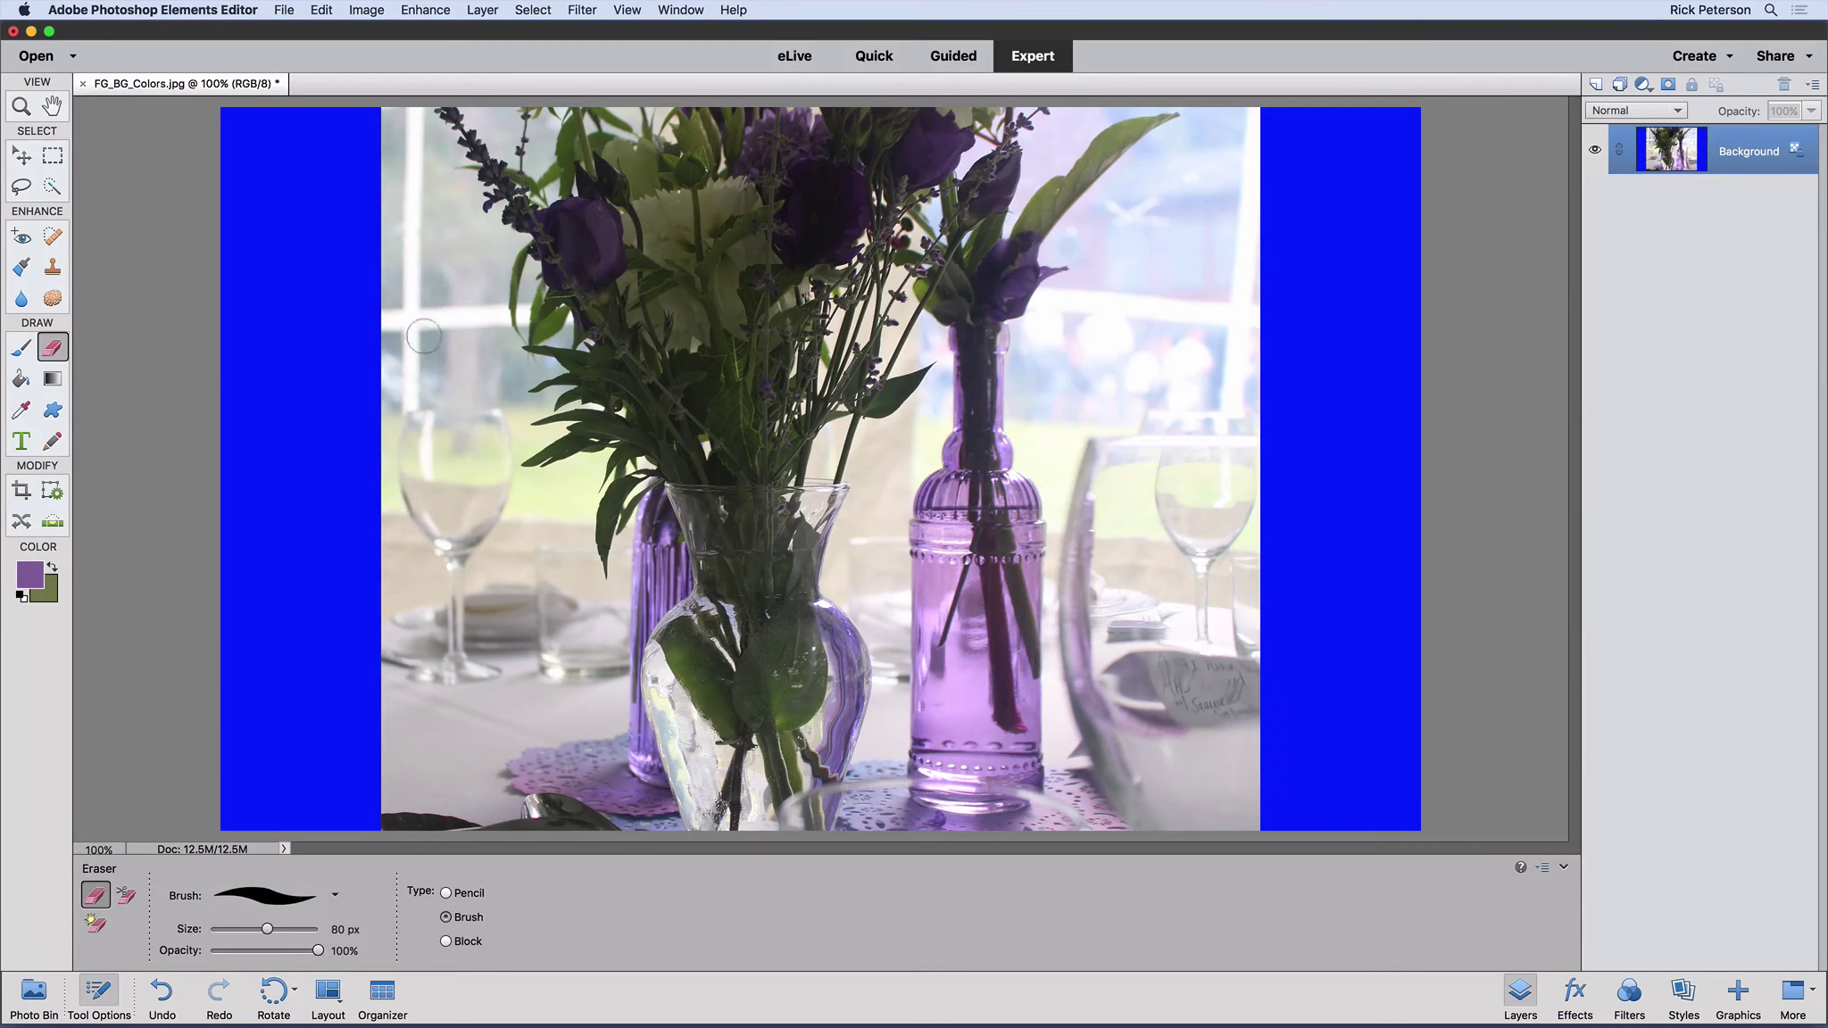
pyautogui.moveTo(311, 281)
pyautogui.mouseDown()
pyautogui.moveTo(514, 548)
pyautogui.moveTo(578, 669)
pyautogui.mouseUp()
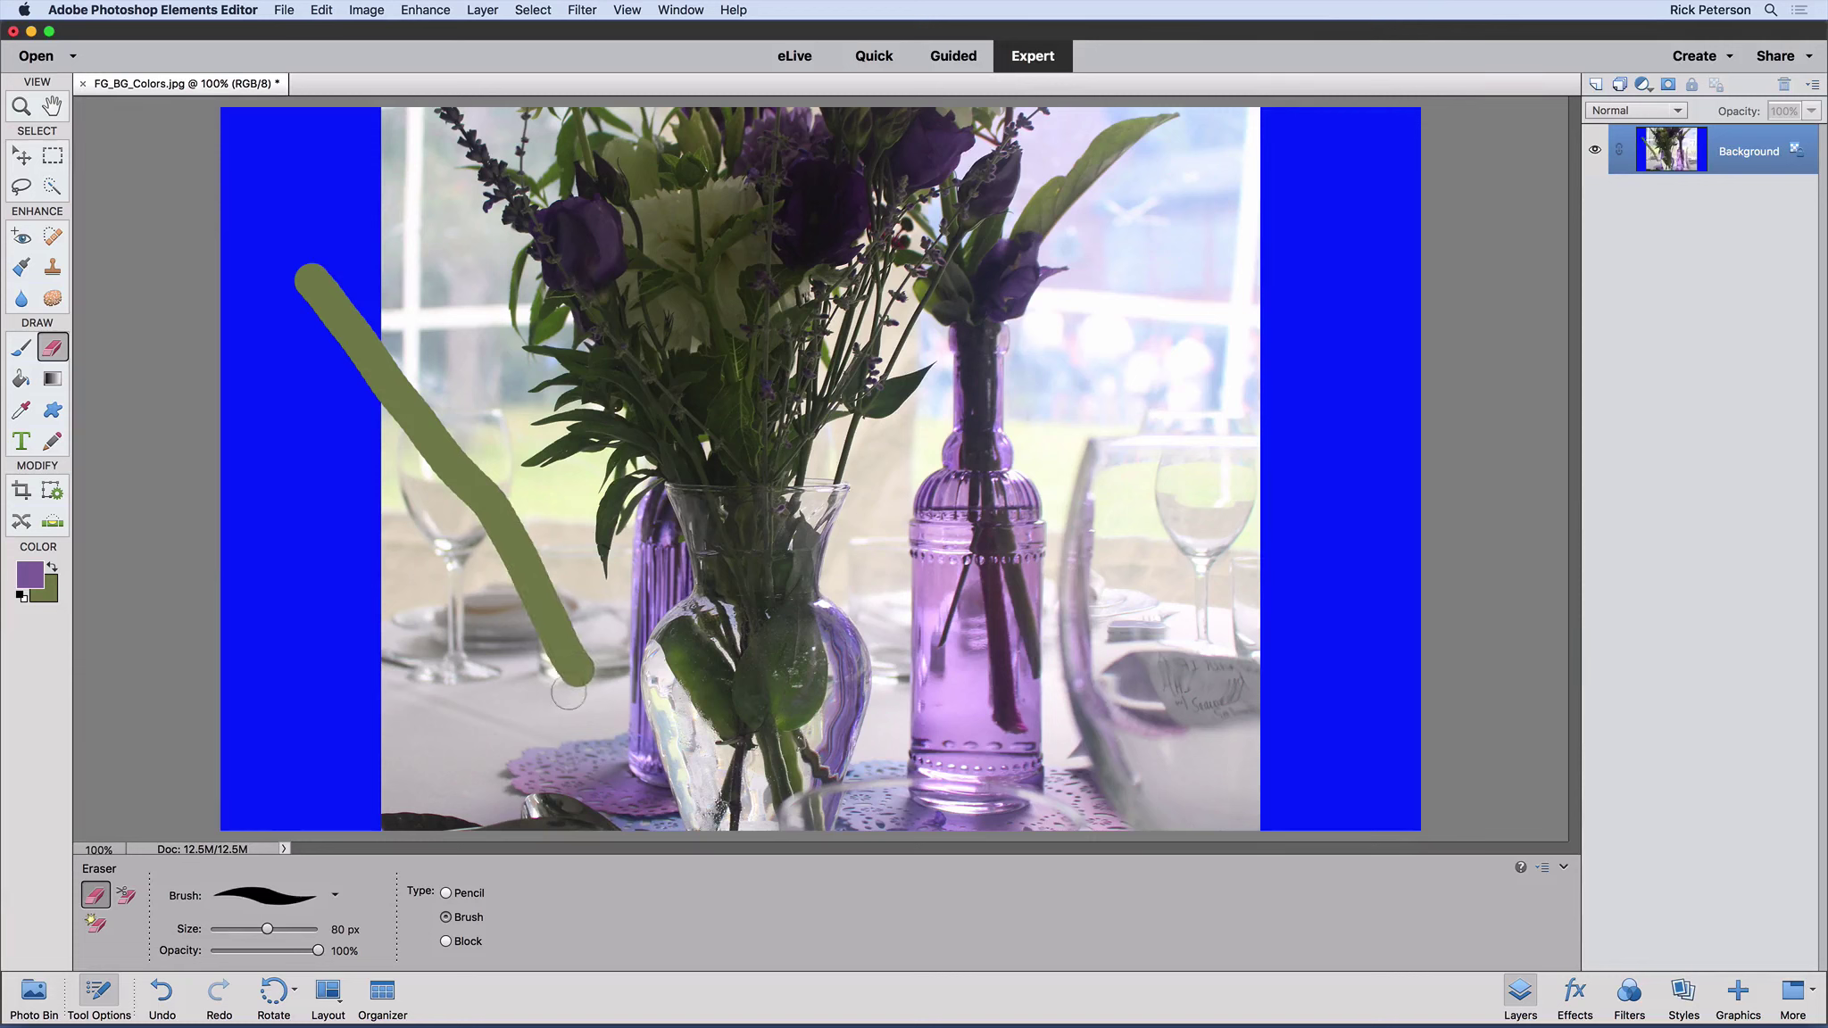